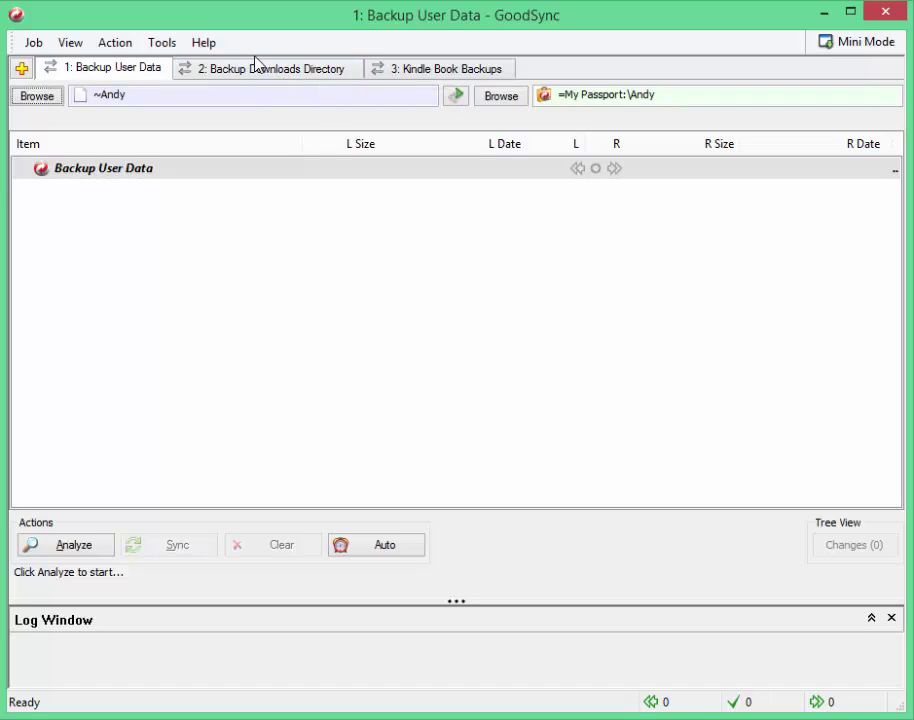
- Create a new GoodSync job named Newsletters with the one-way Backup job type
click(21, 68)
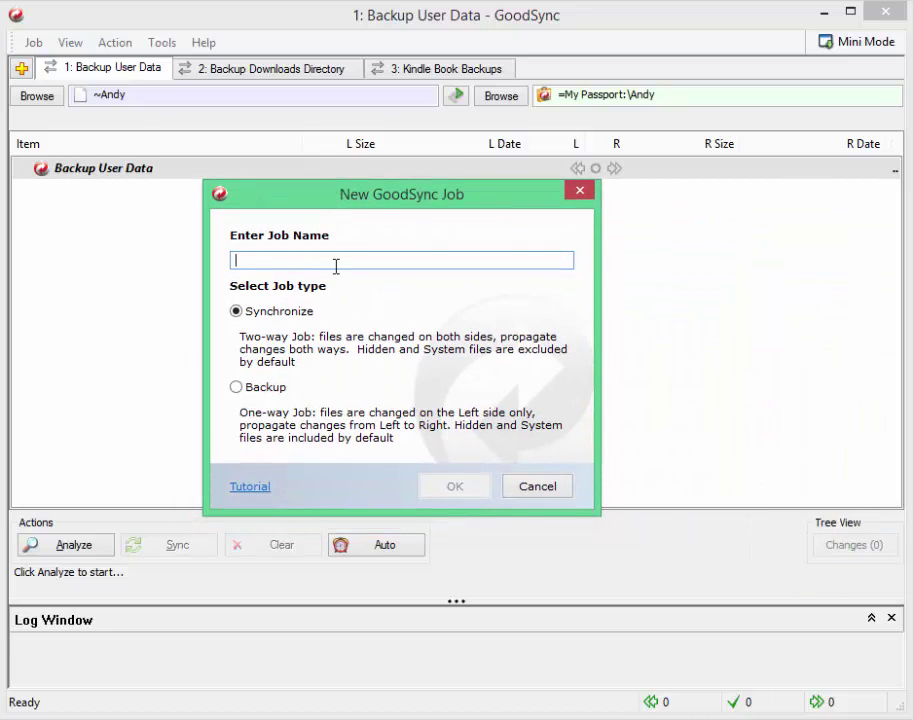
text(Newsletters)
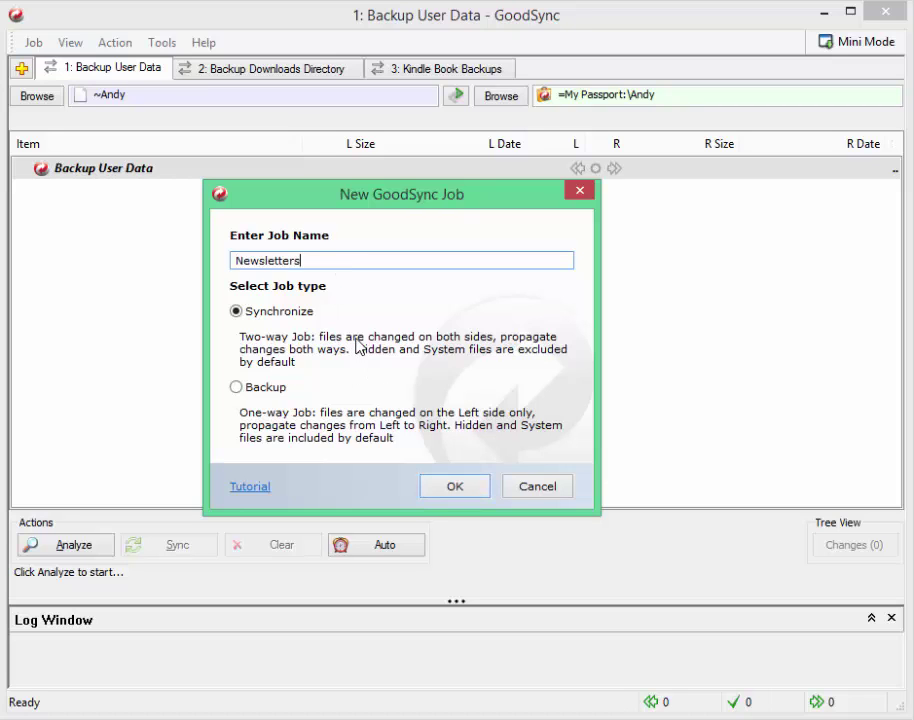
drag(403, 195, 391, 132)
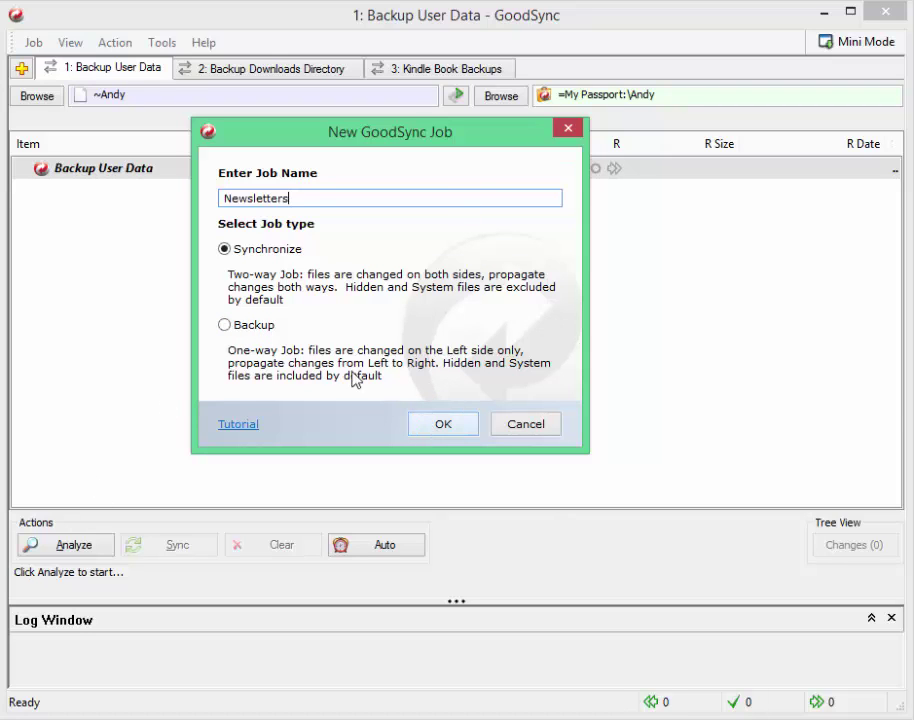
click(262, 326)
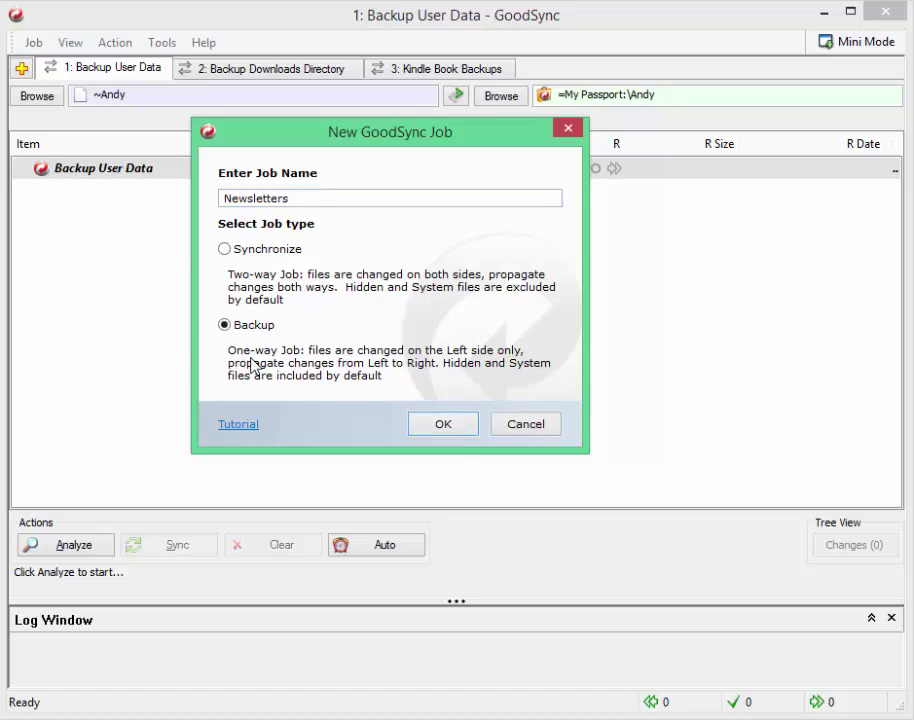
click(425, 430)
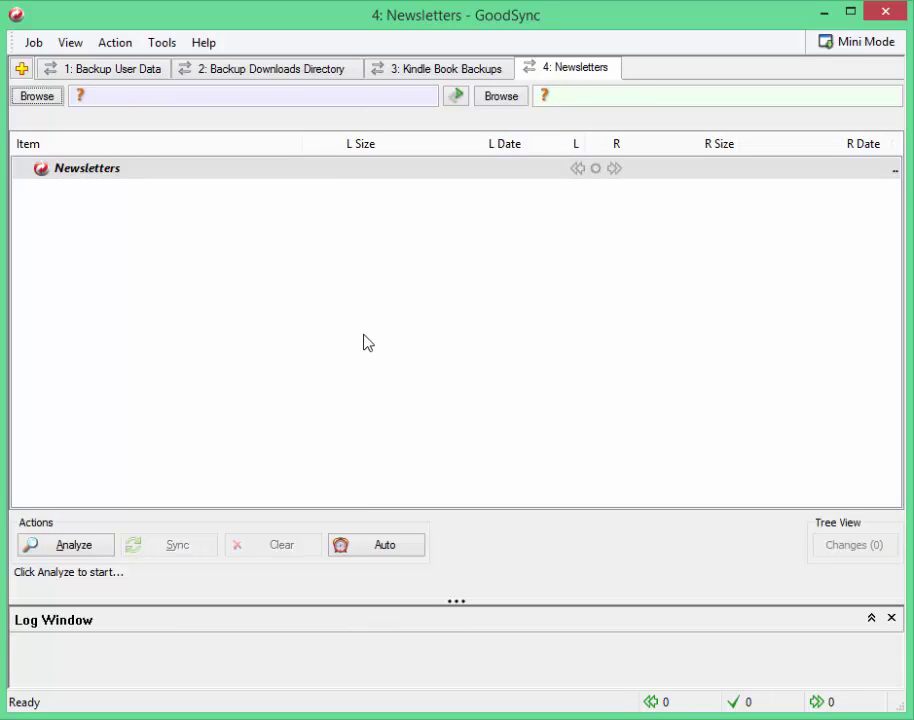
- Set the Newsletters job's left folder to Documents\My Newsletters inside the user's home folder on My Computer
click(553, 67)
click(50, 99)
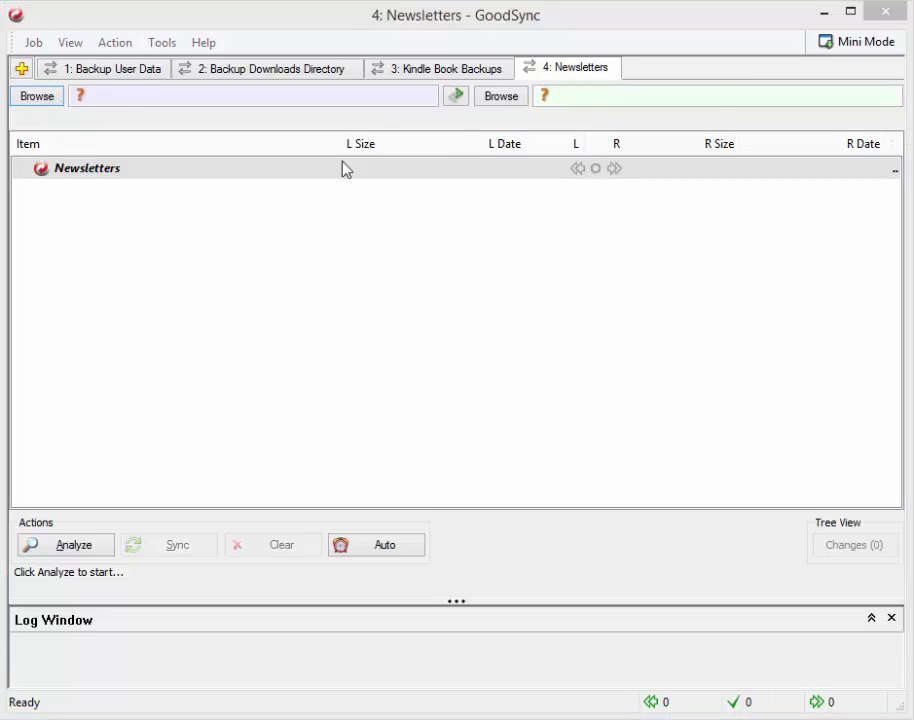
drag(516, 137, 369, 100)
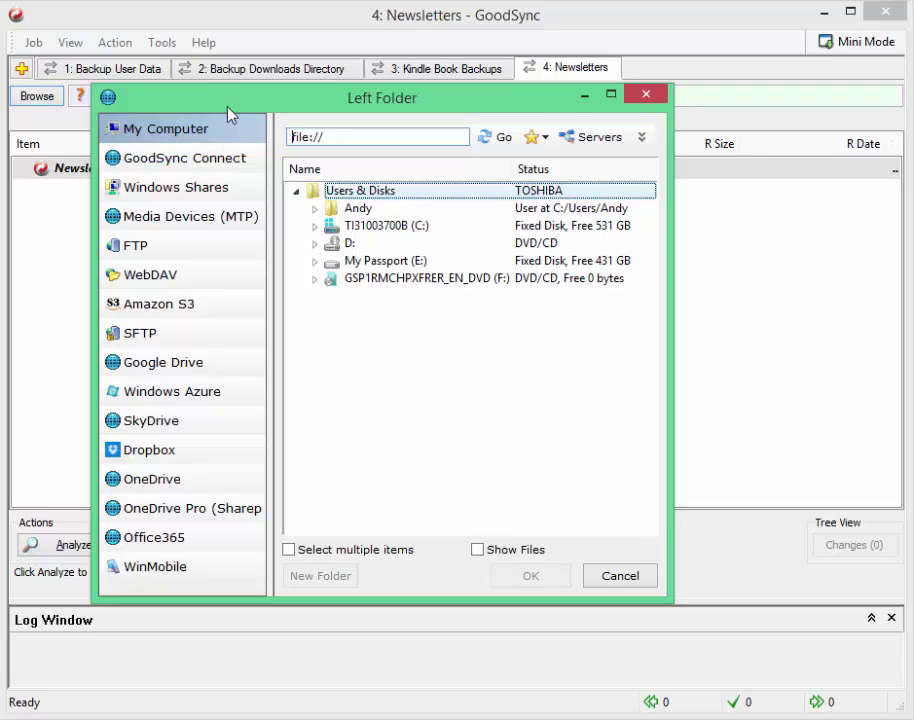
click(149, 140)
double_click(427, 228)
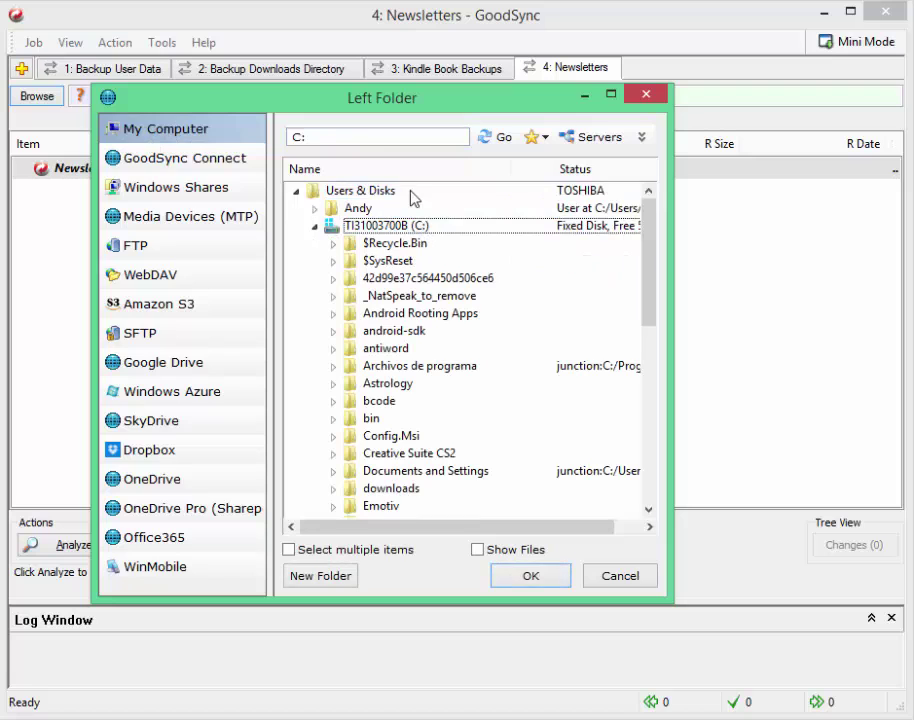
double_click(408, 198)
double_click(398, 191)
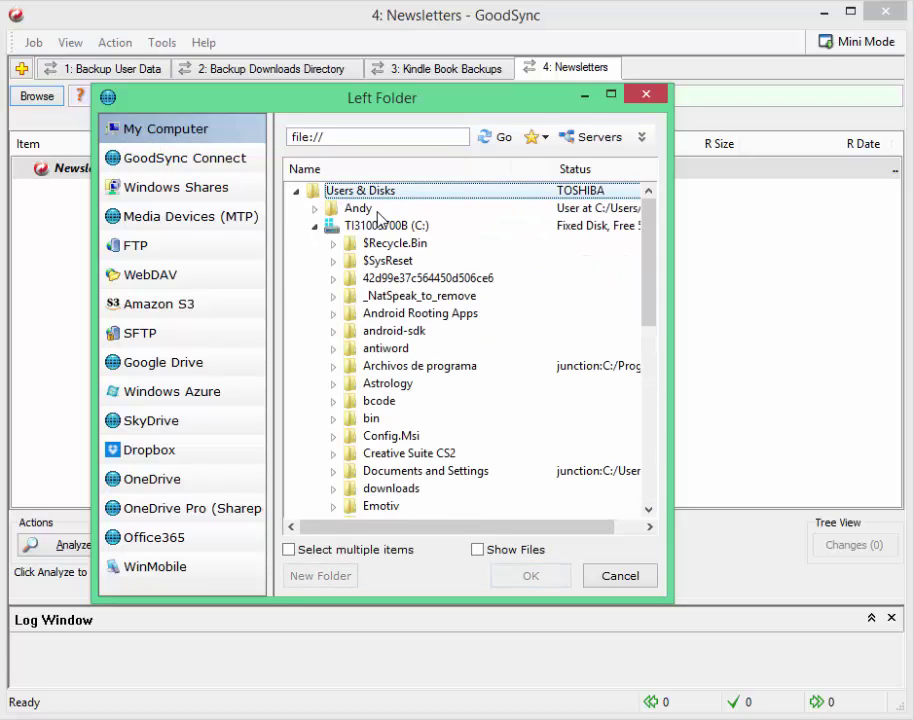
double_click(376, 210)
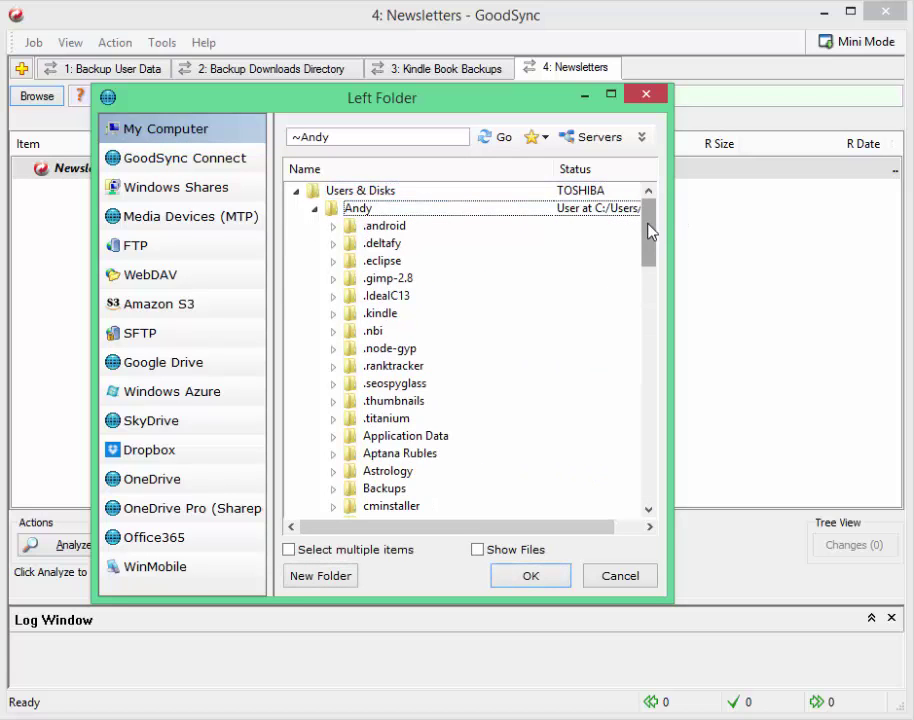
drag(648, 230, 651, 296)
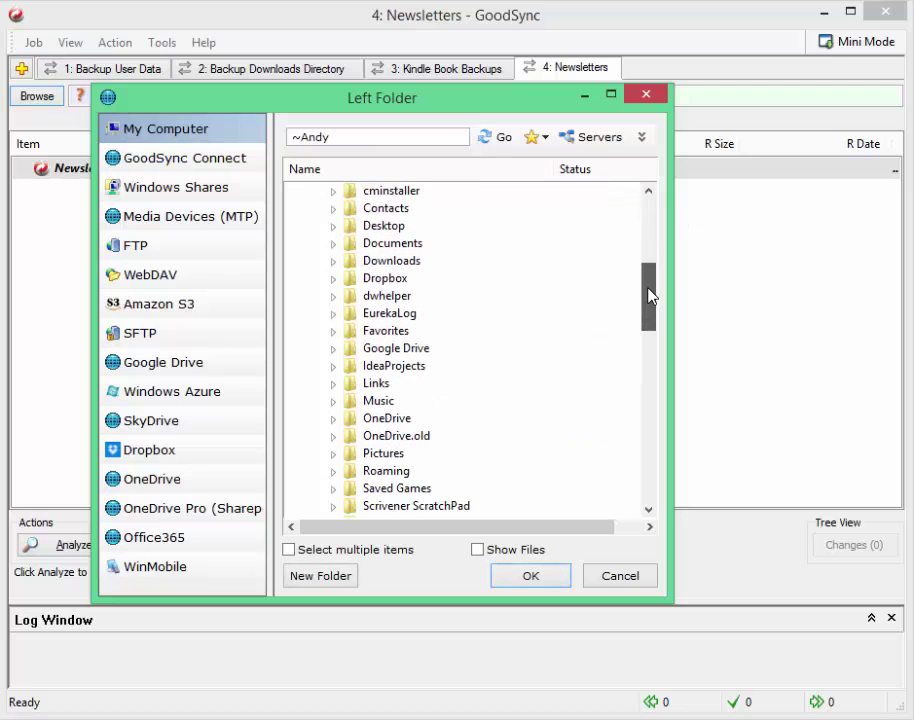
double_click(391, 248)
drag(649, 239, 645, 323)
double_click(418, 313)
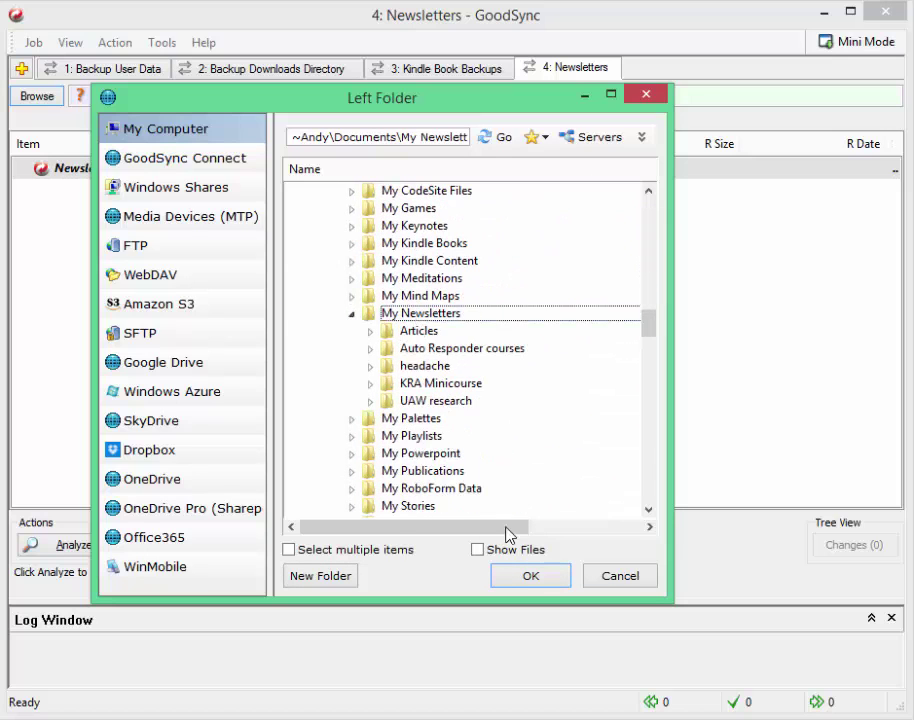
click(527, 577)
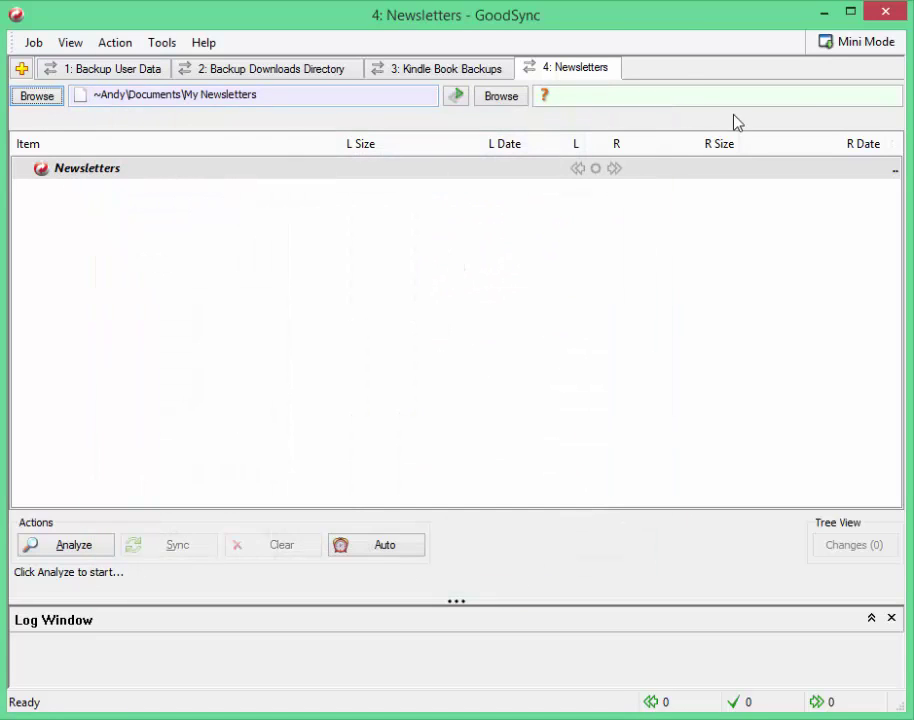
- Set the job's right folder to the root of the My Passport (E:) drive, accept the portable path, and analyze the job
click(491, 106)
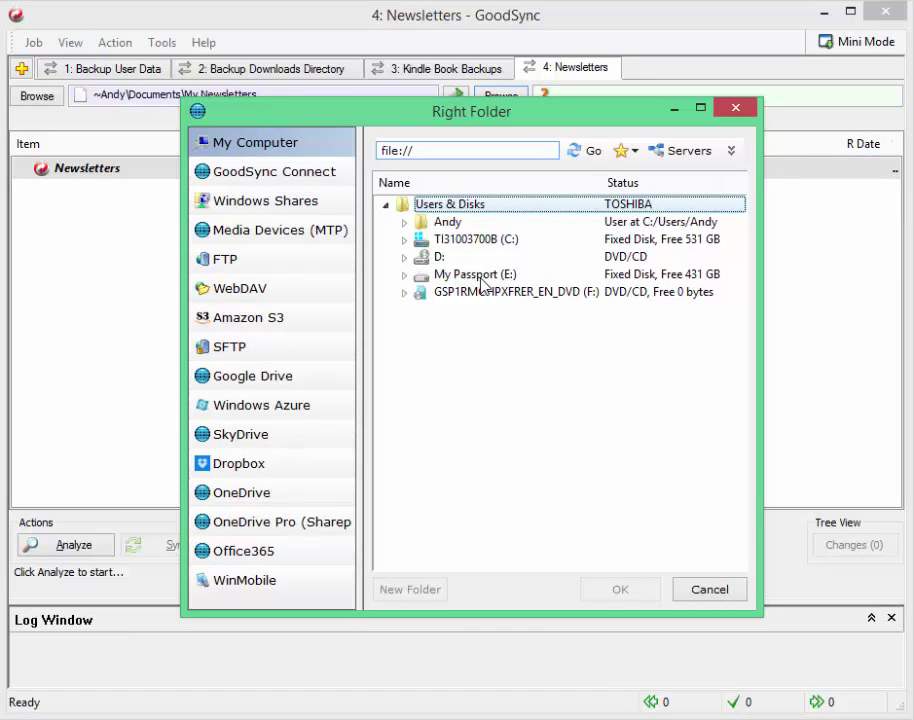
click(481, 276)
double_click(481, 276)
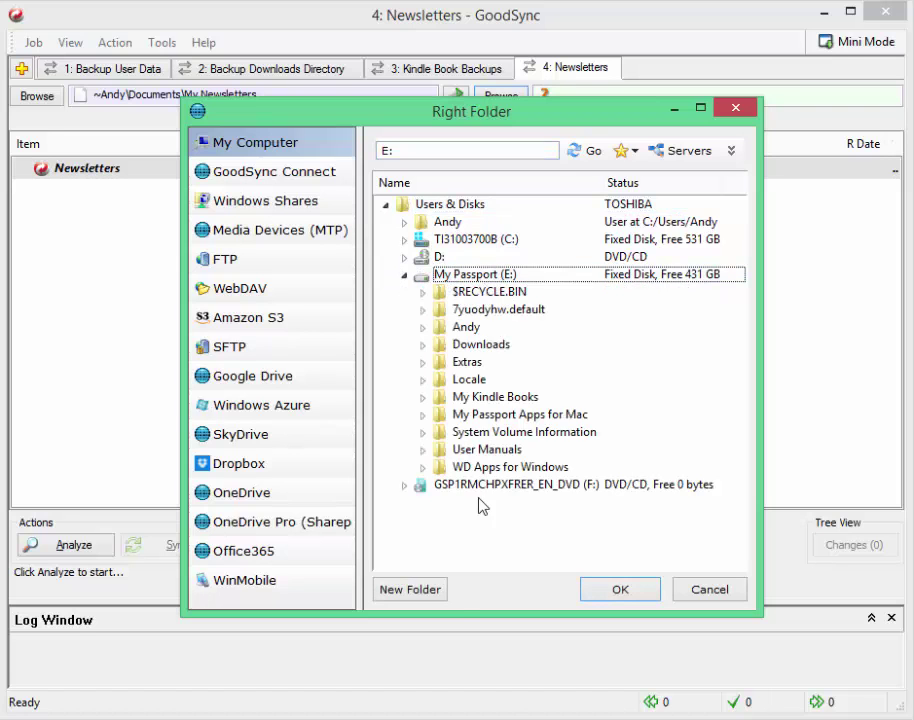
click(597, 596)
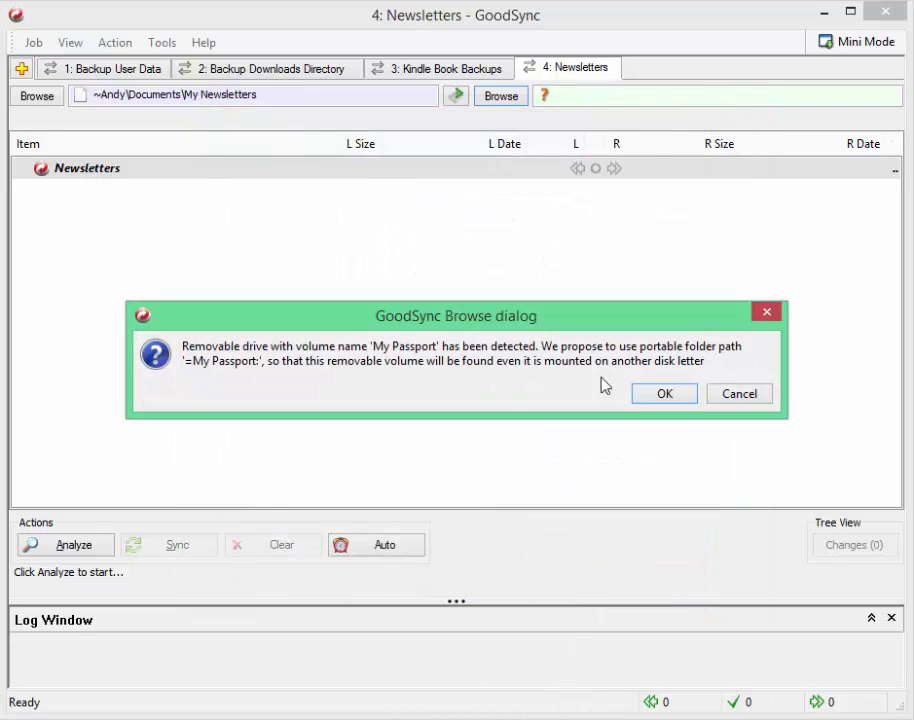
click(679, 399)
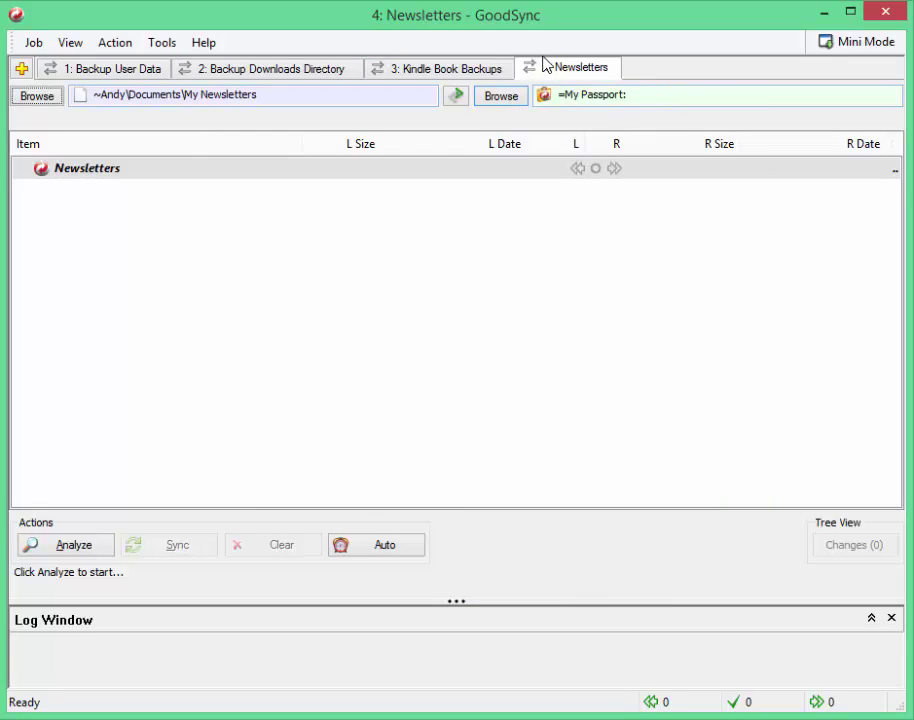
click(72, 543)
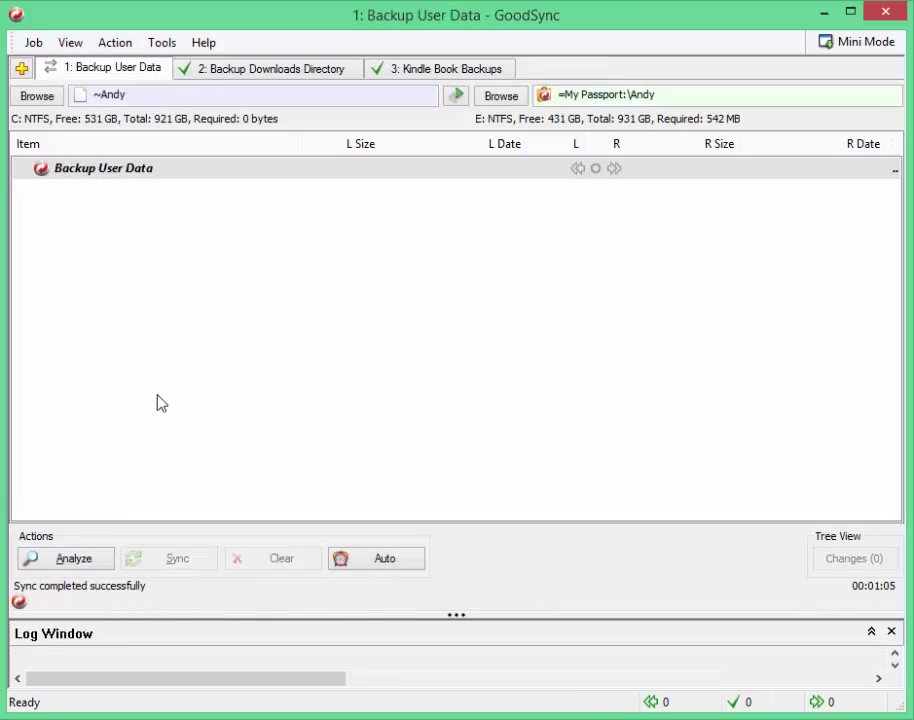
- Create a one-way Backup job named Newsletters
click(21, 68)
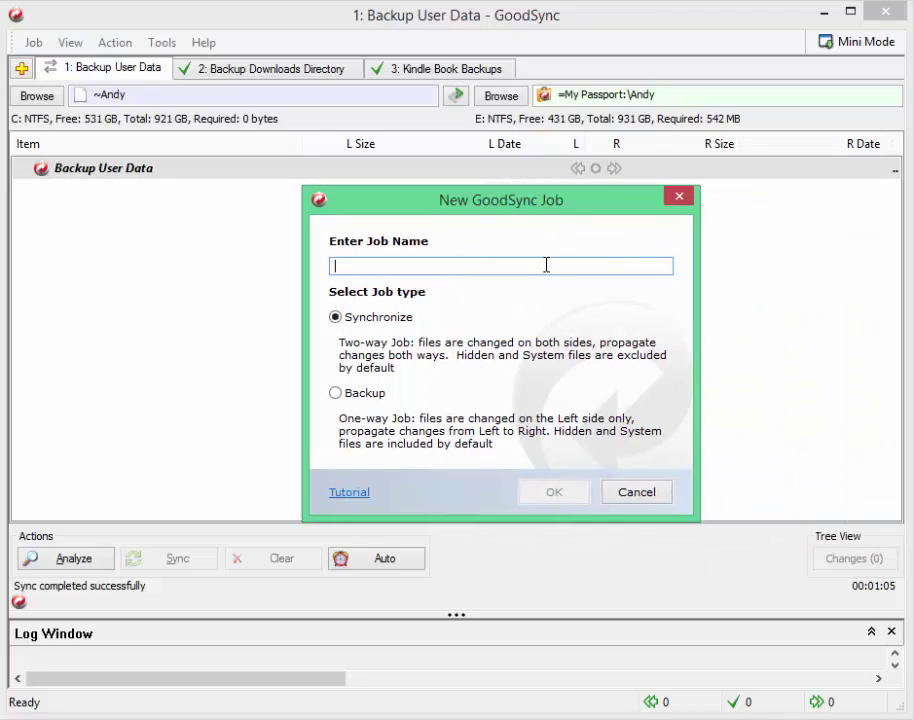
text(Newsletters)
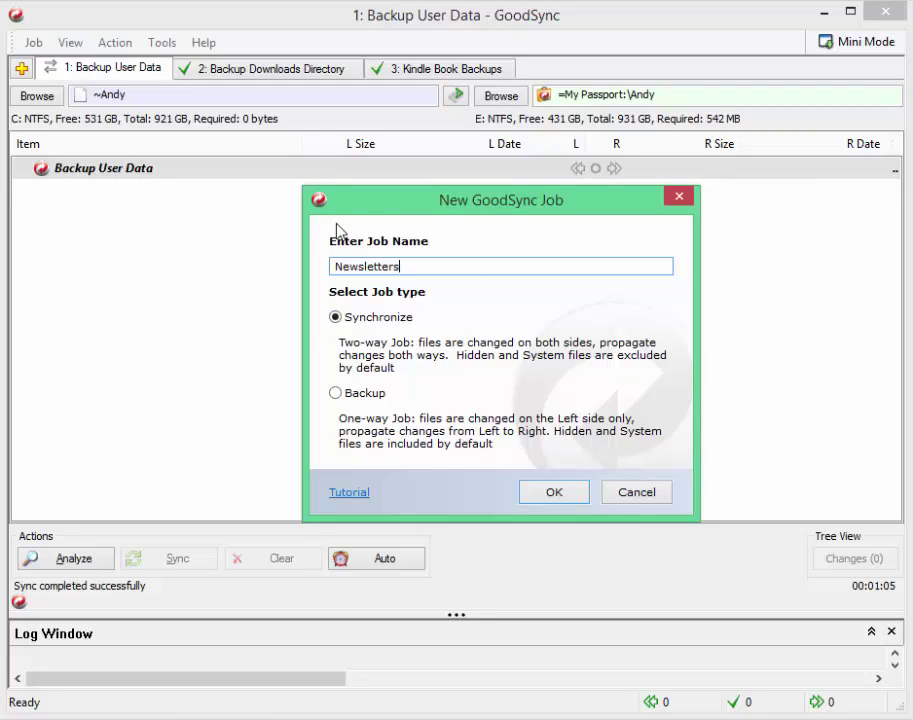
click(348, 396)
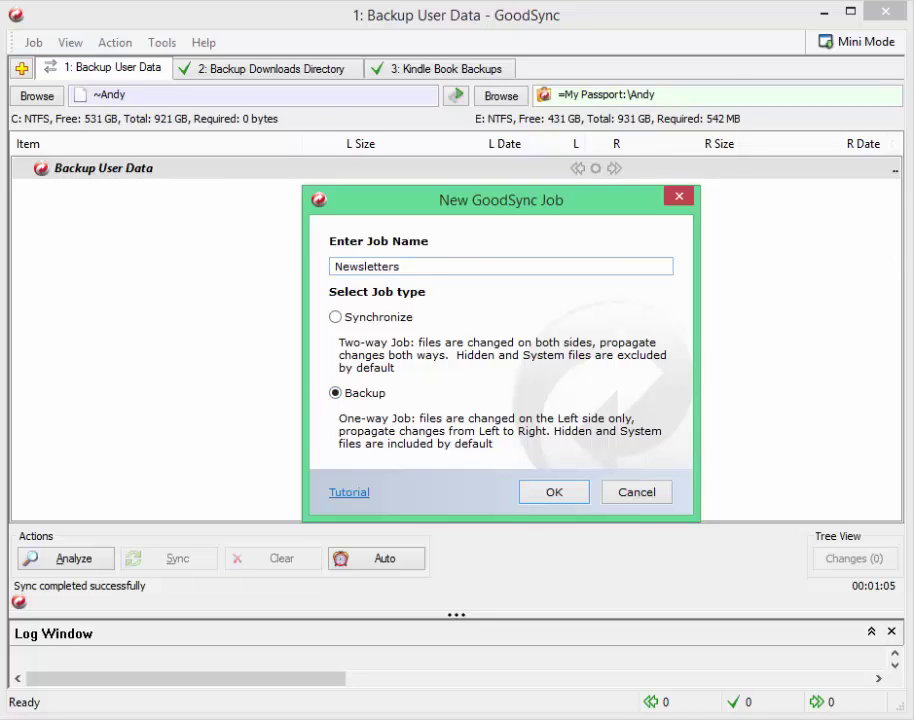
click(552, 494)
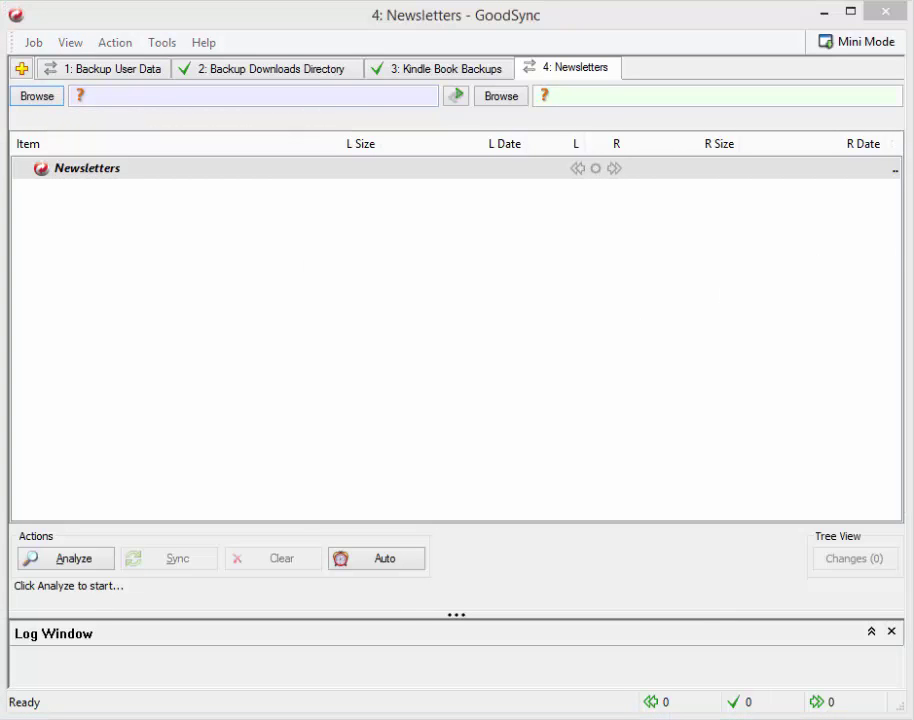
- Choose Documents\My Newsletters in the user's home folder as the Newsletters job's left (source) folder
click(296, 96)
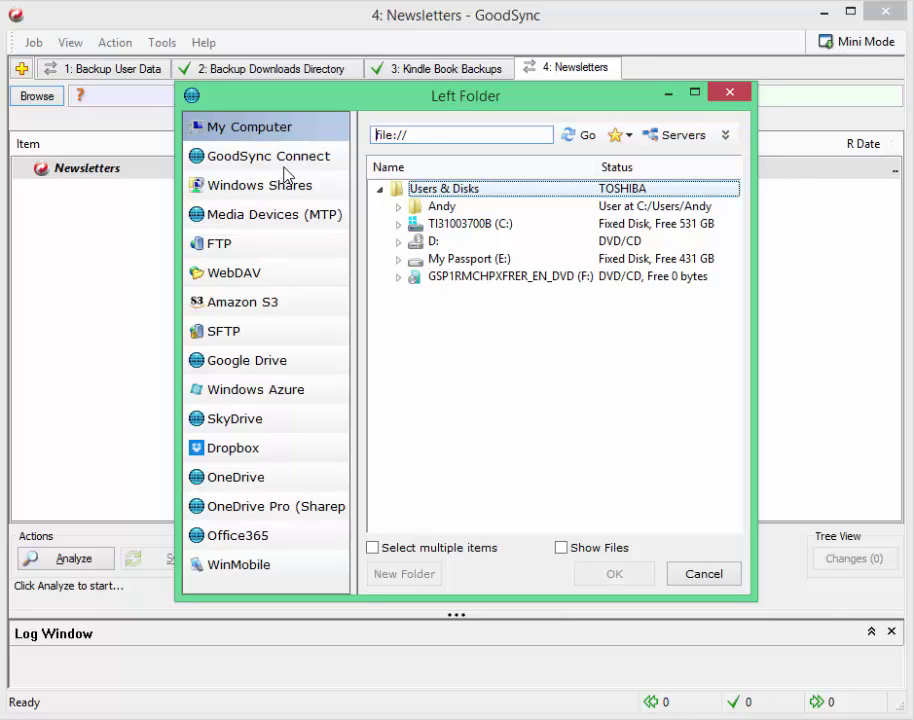
double_click(440, 208)
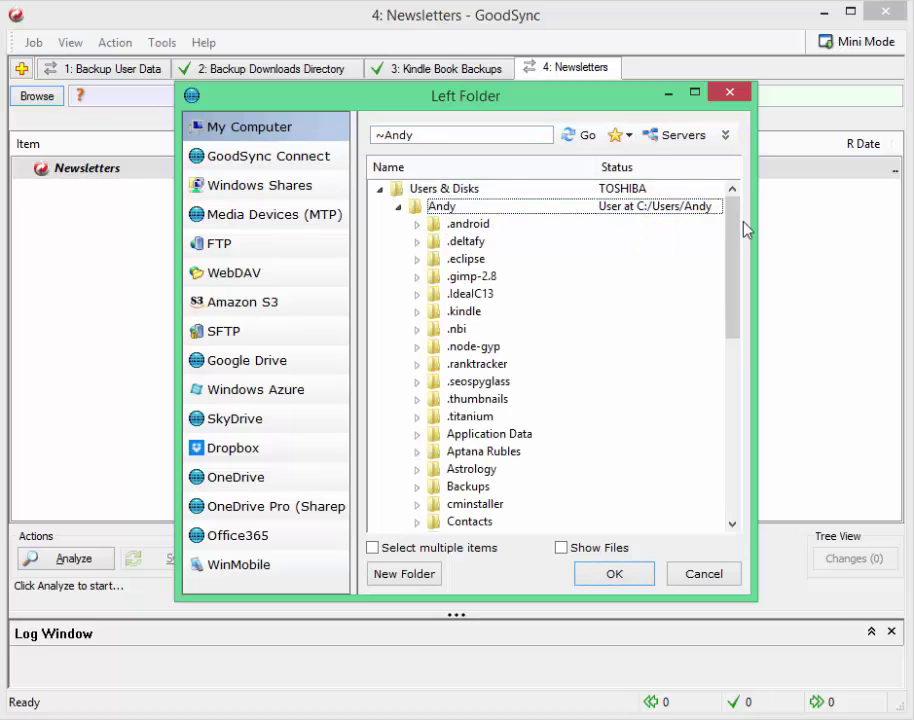
scroll(734, 292, down, 3)
double_click(518, 347)
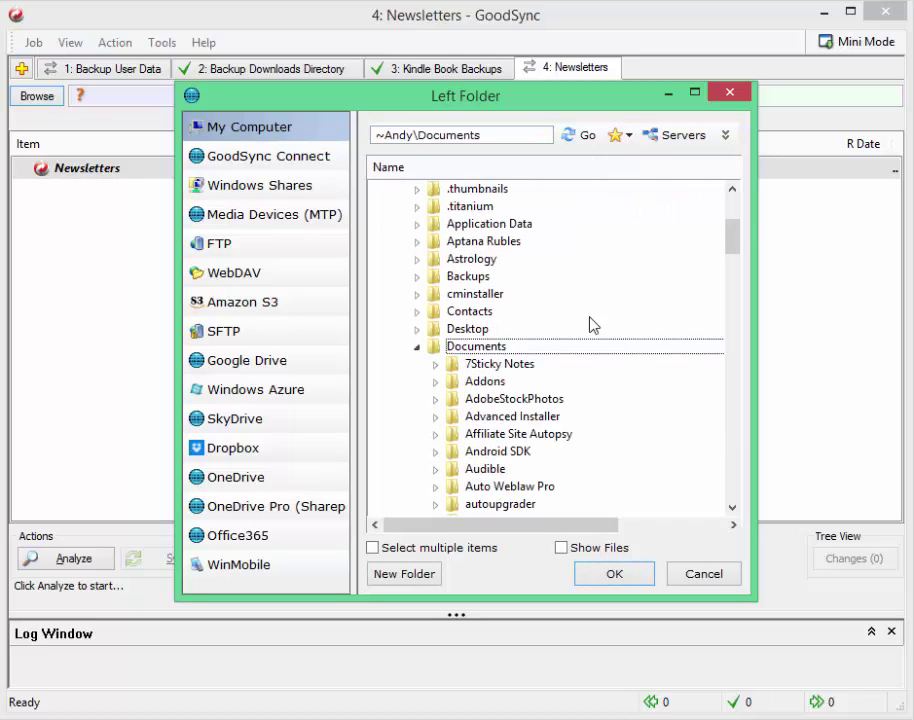
drag(737, 241, 741, 359)
double_click(517, 330)
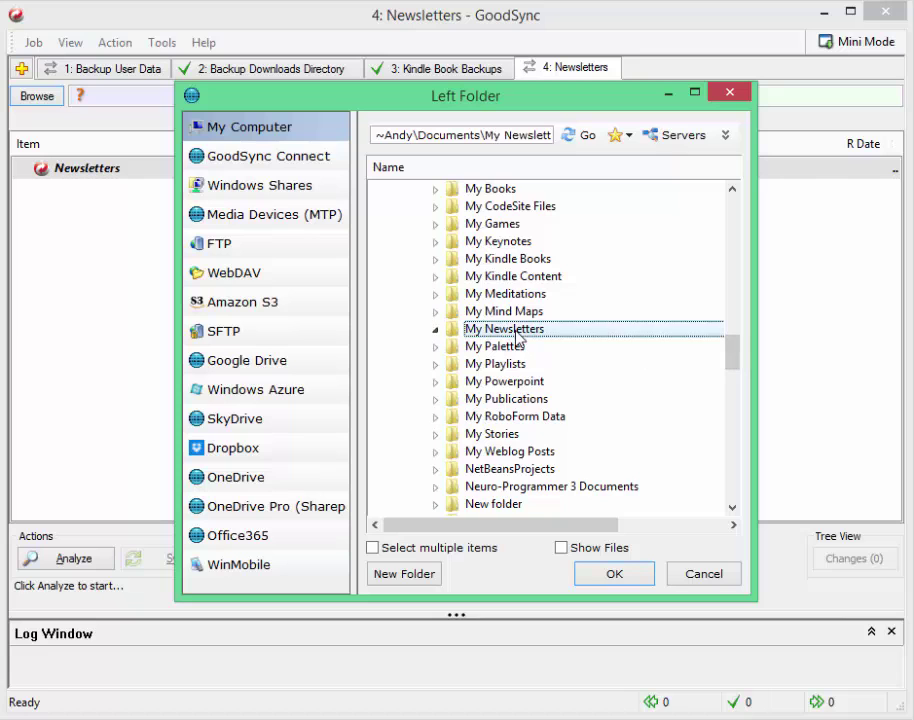
click(610, 573)
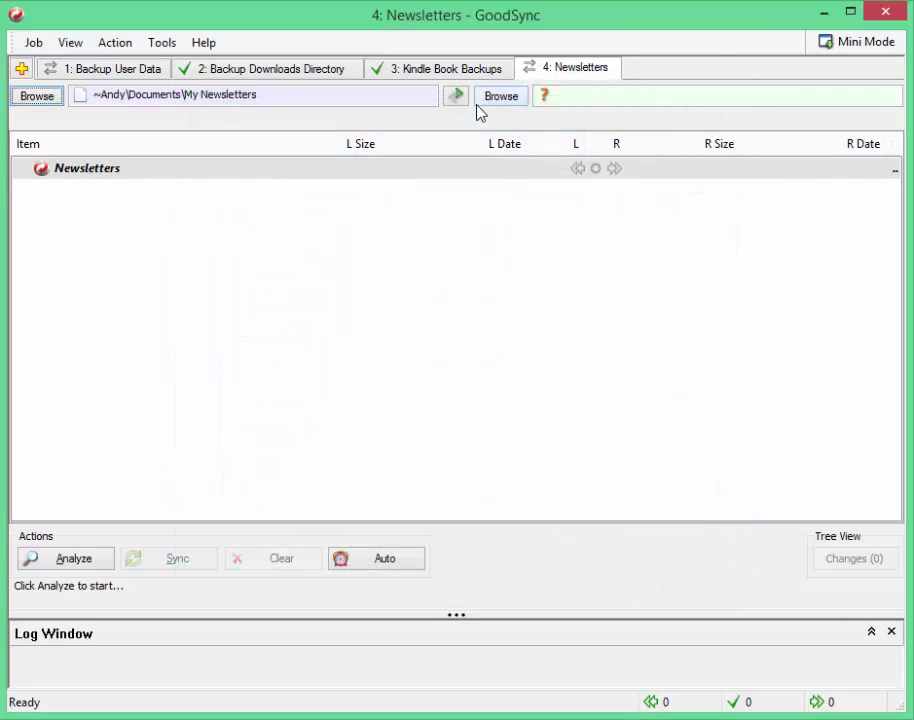
- Choose My Newsletters on the My Passport (E:) drive as the job's right folder and accept the portable folder path
click(500, 96)
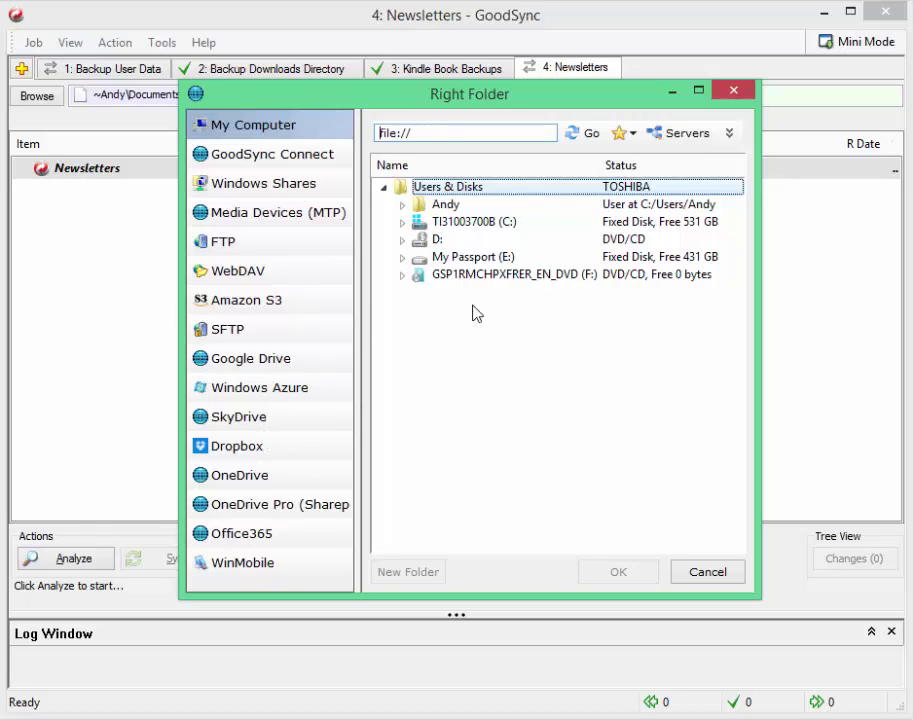
double_click(438, 258)
click(476, 399)
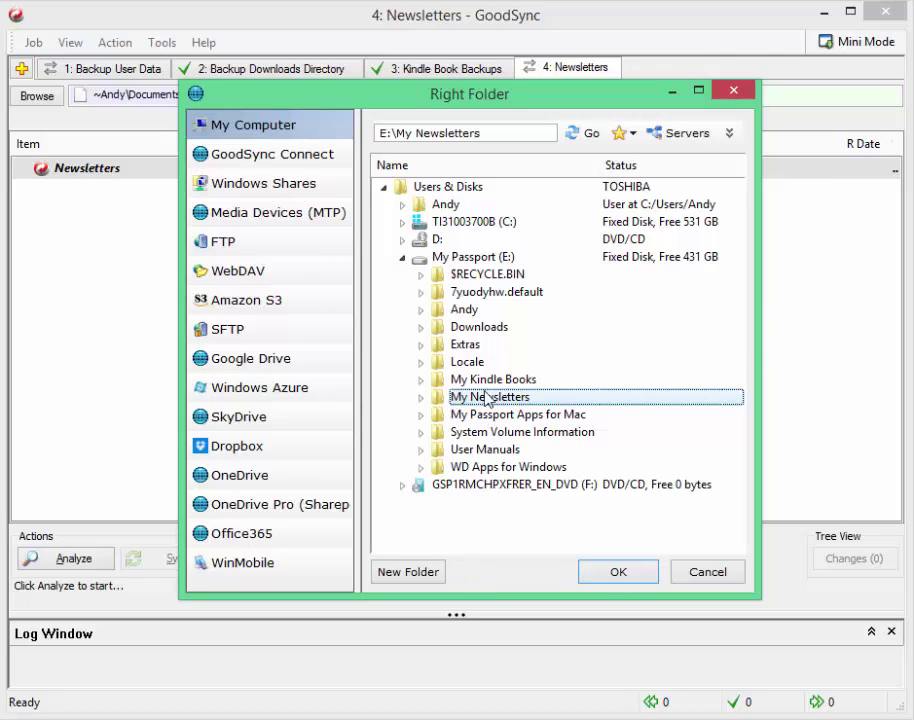
click(617, 567)
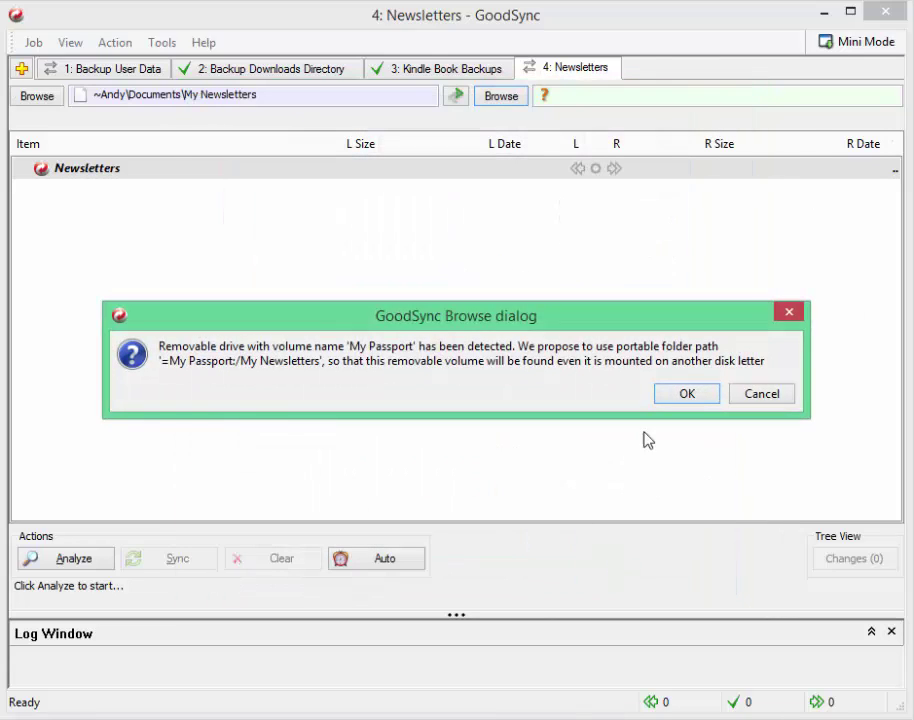
click(679, 396)
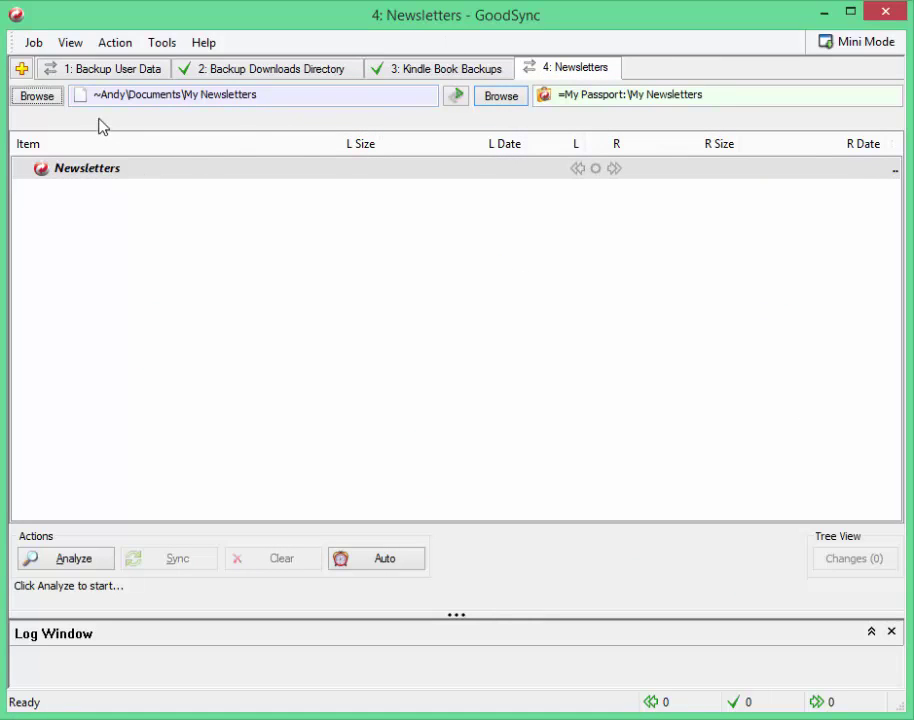
- Analyze the Newsletters job, review the listed file changes, and sync them to the My Newsletters folder on My Passport
drag(101, 95, 268, 122)
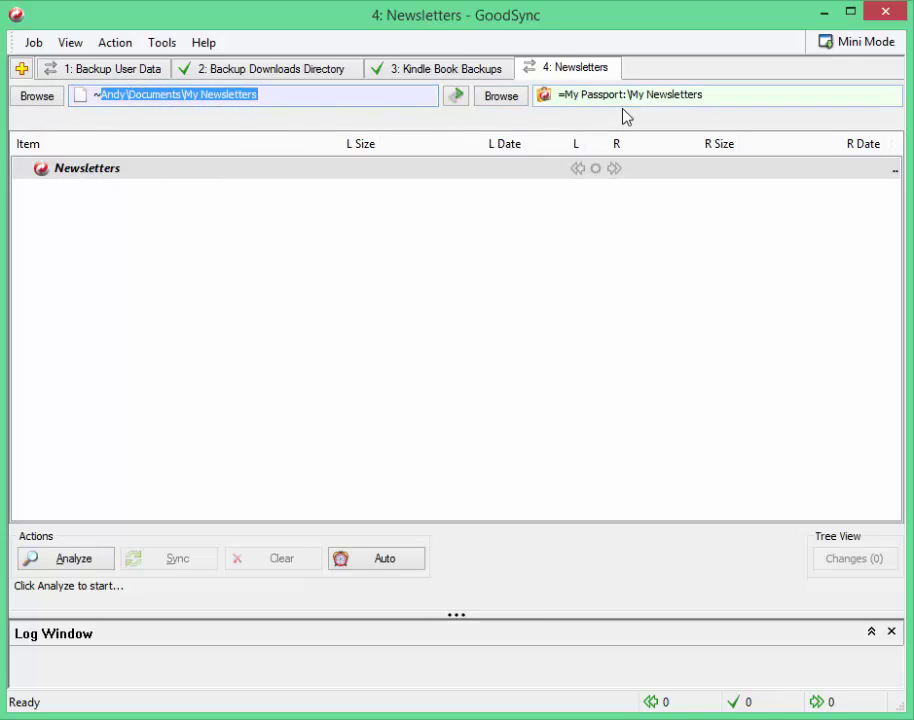
drag(628, 96, 717, 94)
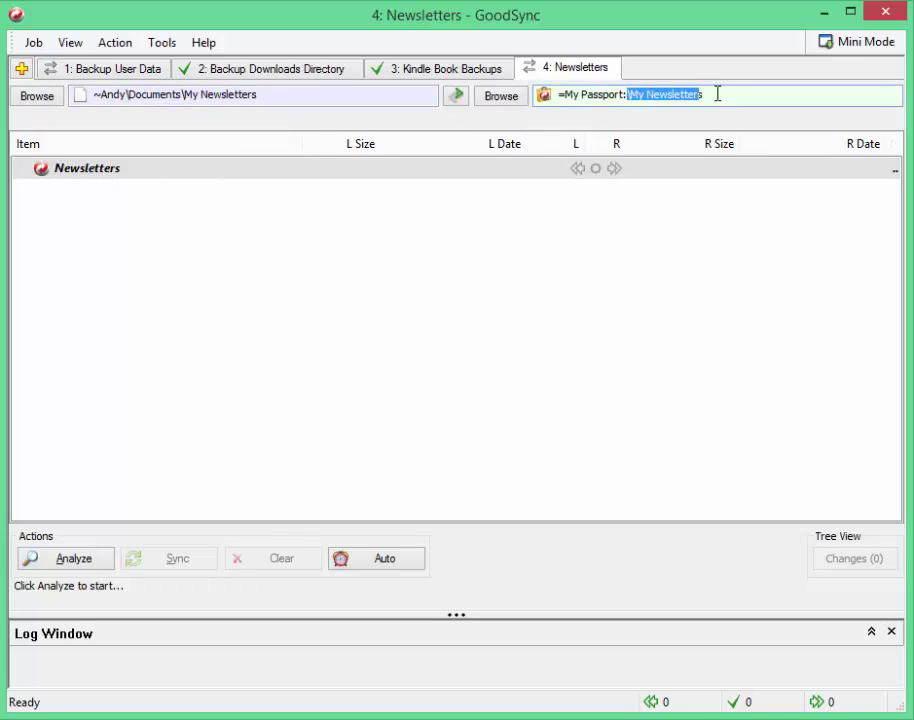
click(76, 560)
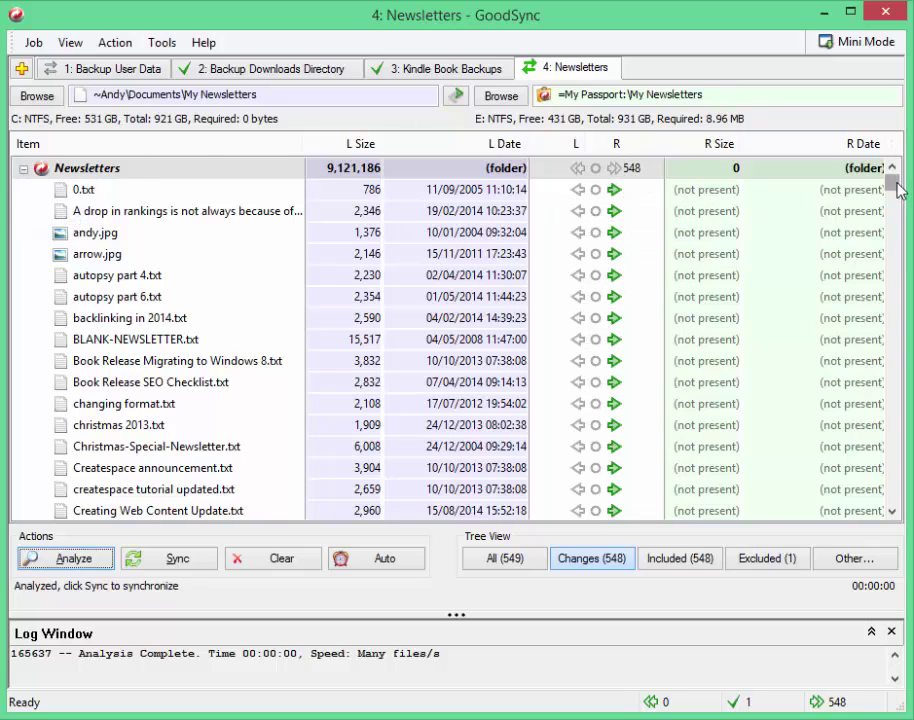
drag(892, 181, 897, 121)
click(149, 560)
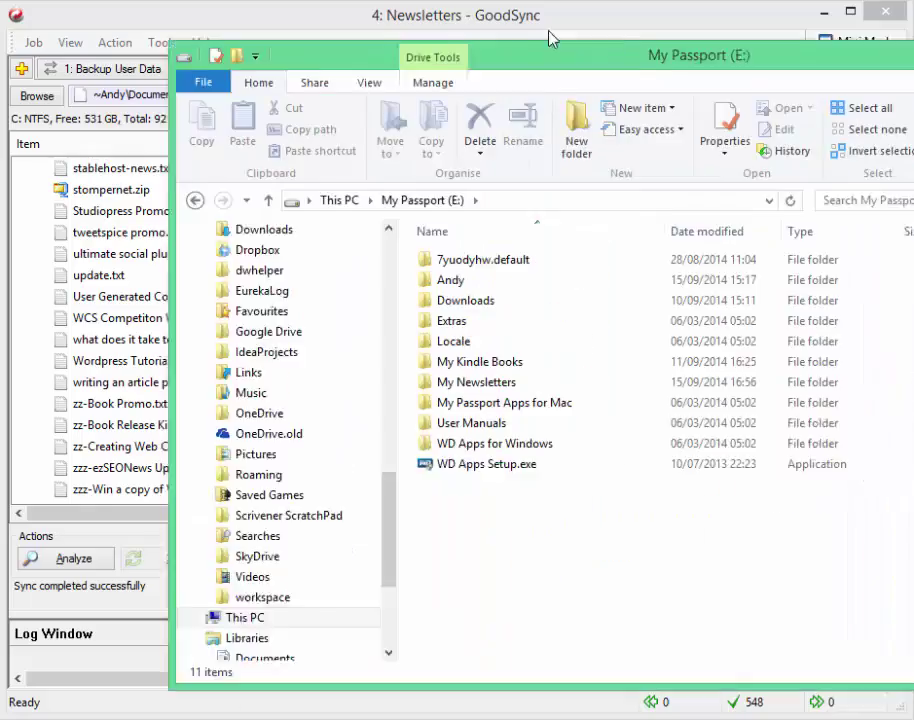
- Examine the backed-up files in the My Newsletters folder on My Passport (E:), open Newsletter252.txt, and close the folder window
drag(600, 54, 414, 29)
click(318, 360)
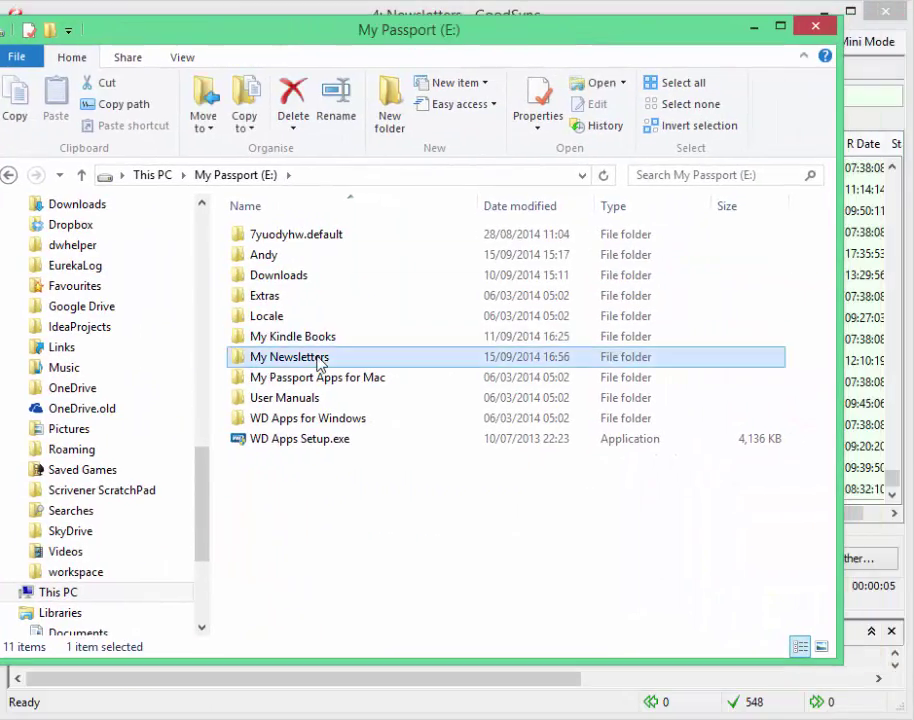
double_click(318, 360)
drag(826, 222, 826, 444)
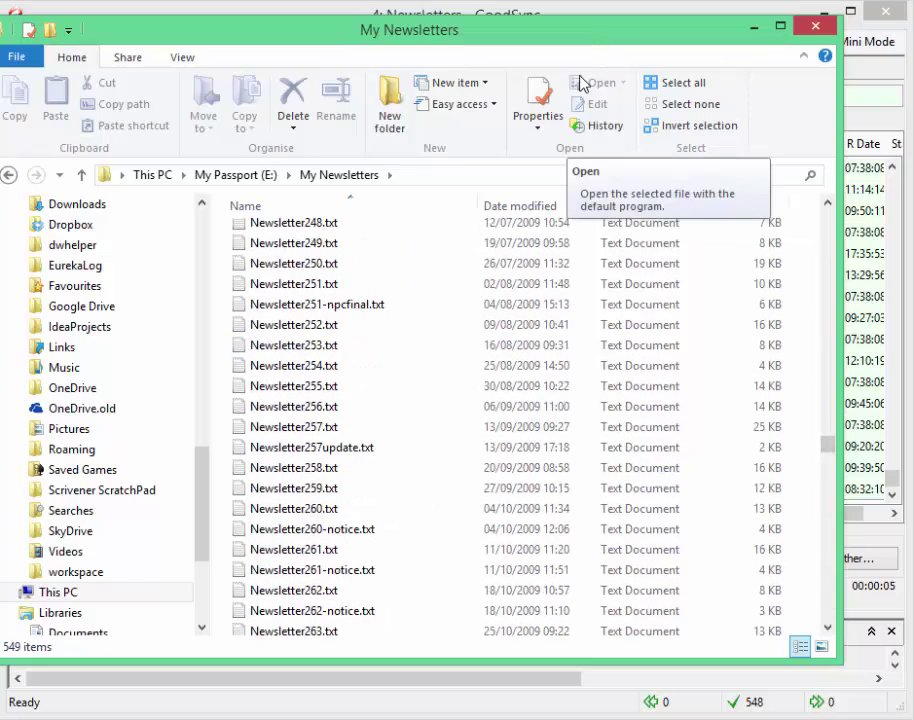
click(330, 325)
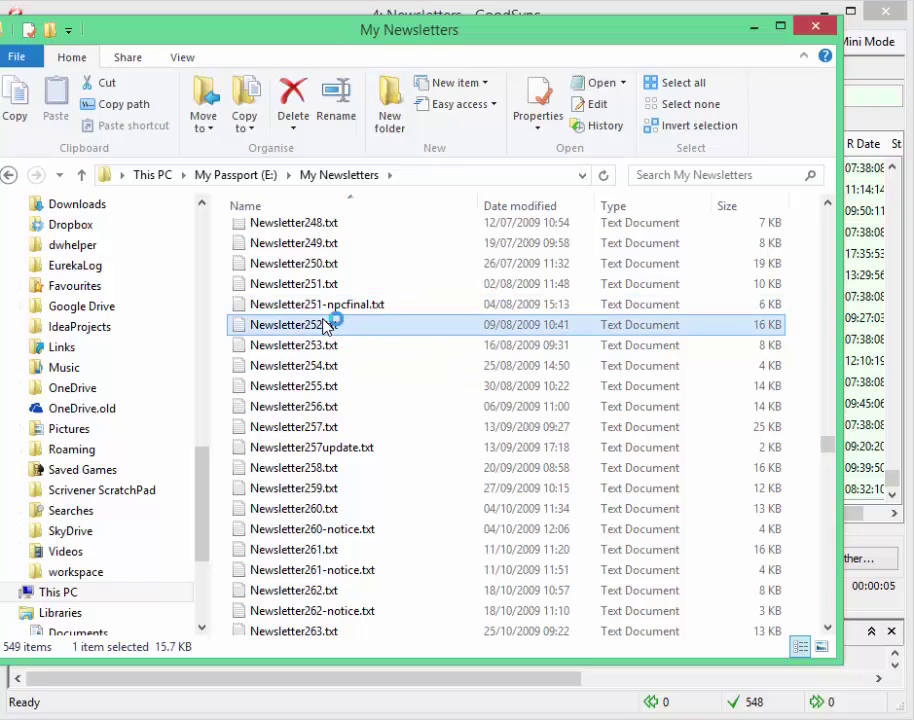
click(816, 27)
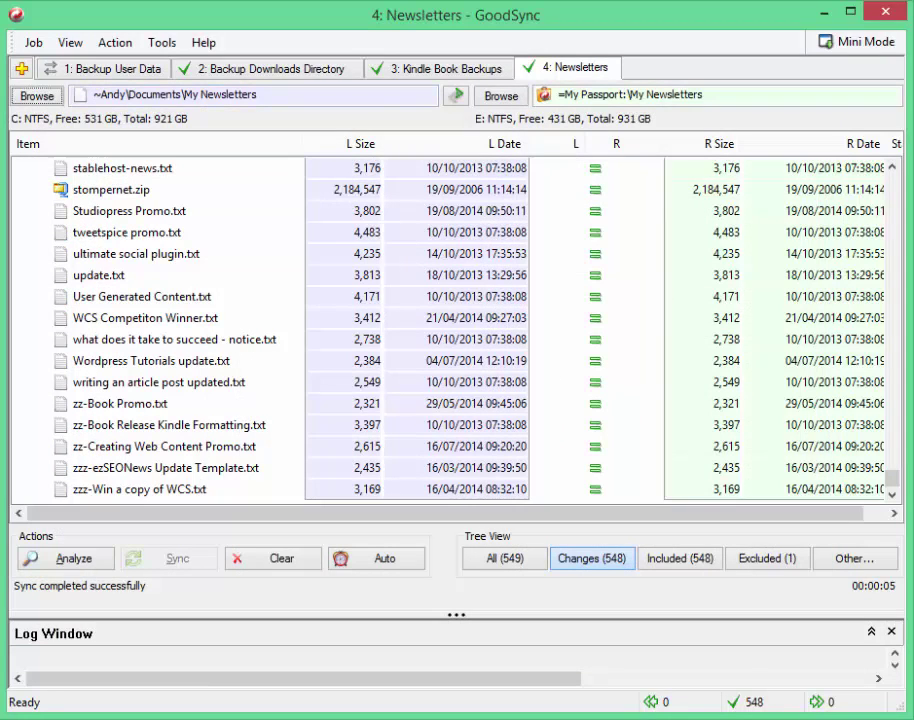
key(super+e)
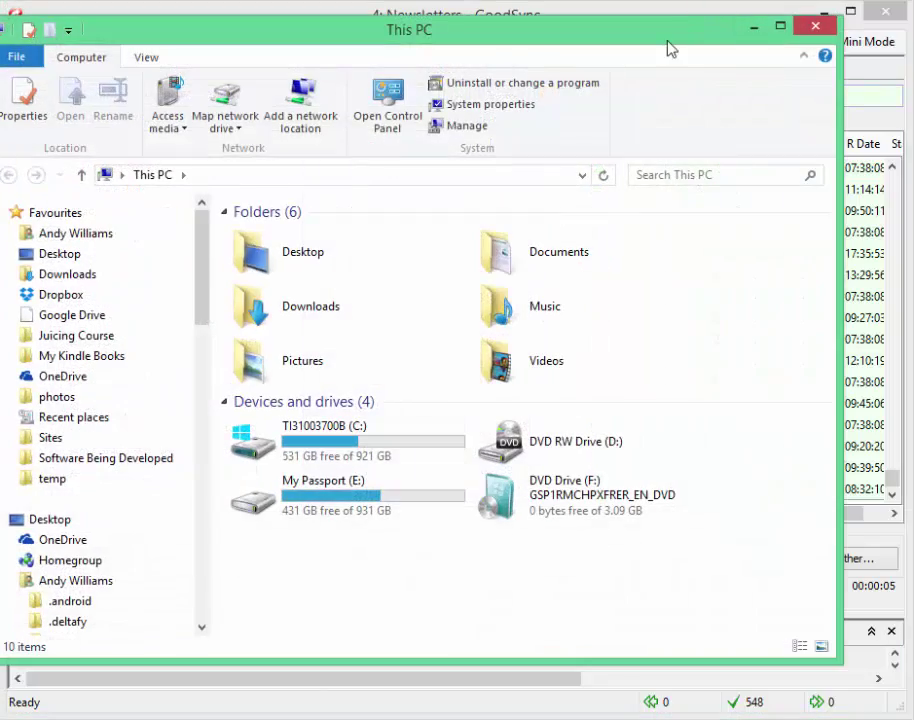
drag(669, 45, 722, 45)
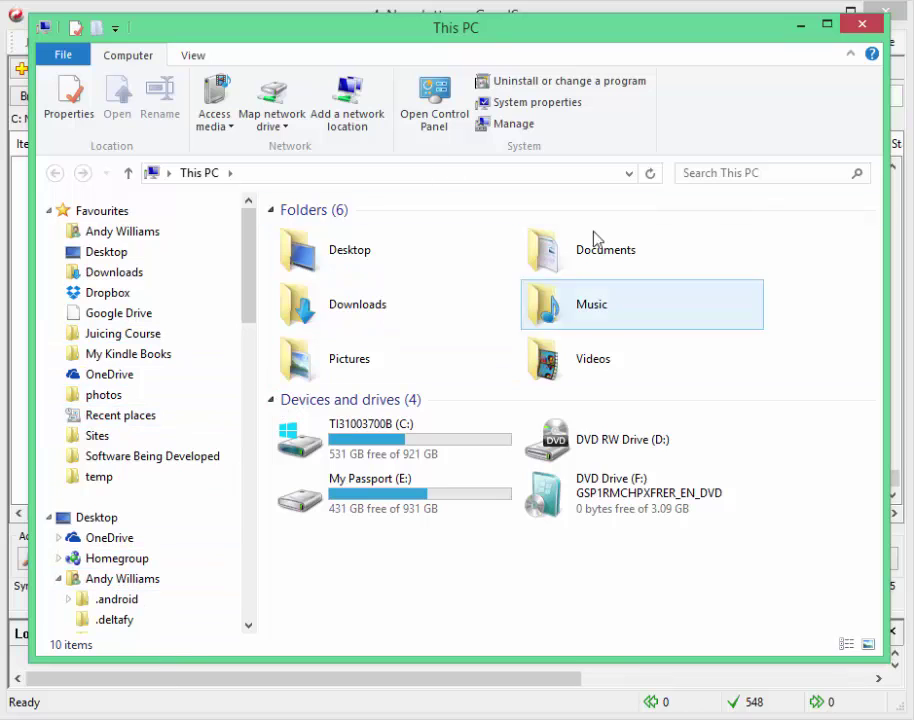
click(859, 28)
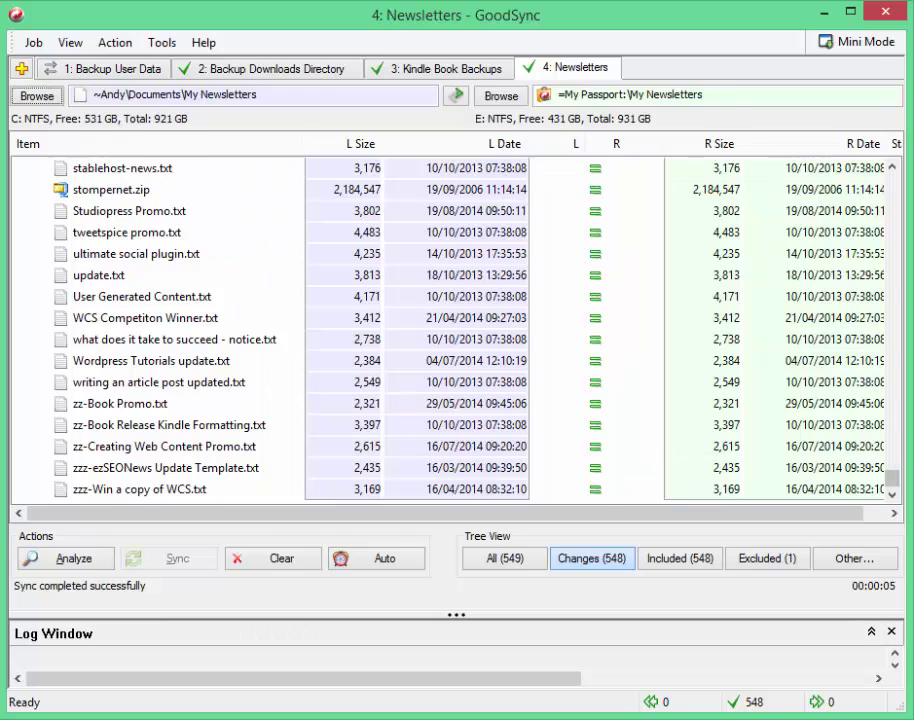
- Open Newsletter247.txt from the Newsletters job's left folder, add a # to the end of its first line, and save the file
click(80, 94)
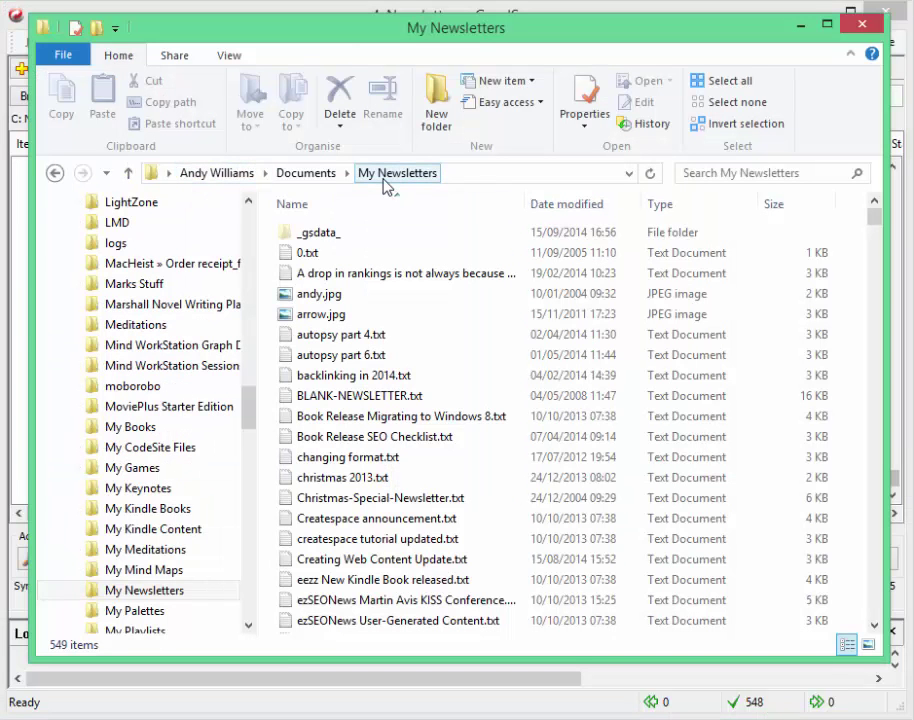
drag(876, 226, 814, 428)
click(433, 416)
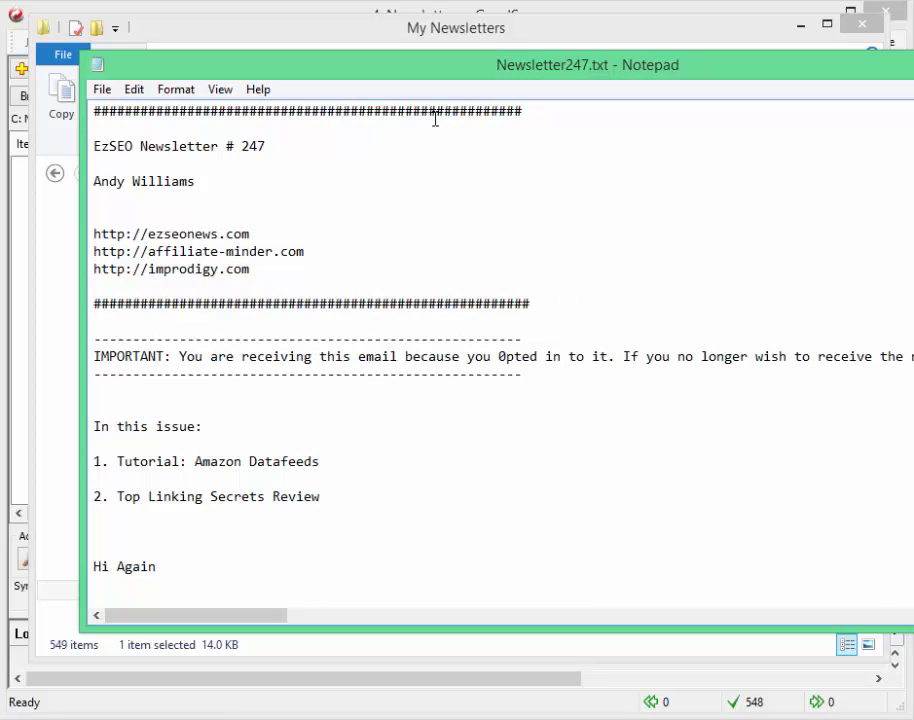
click(536, 110)
click(100, 89)
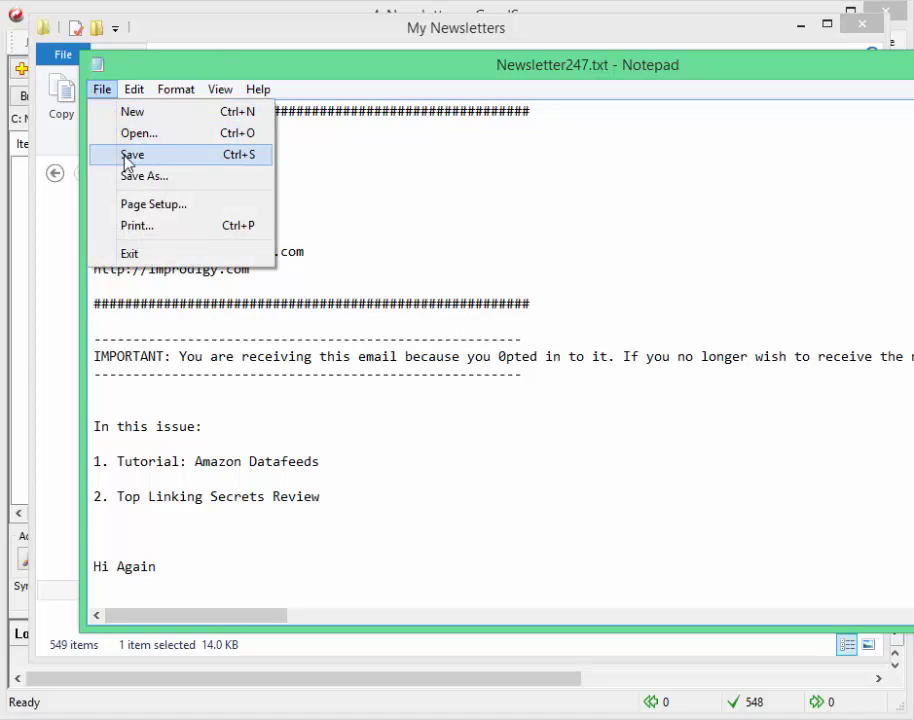
click(120, 153)
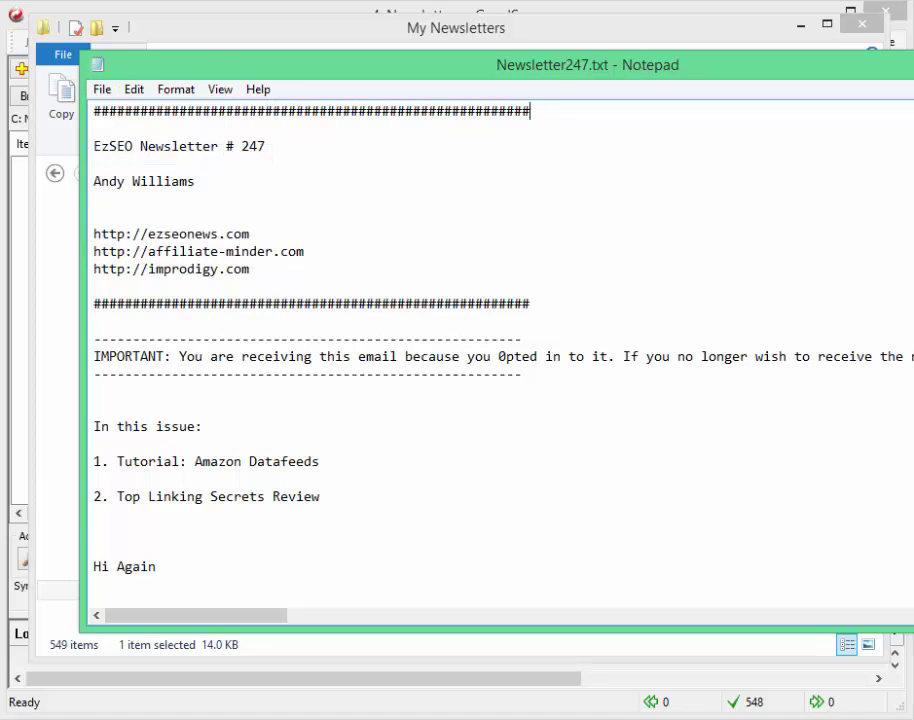
- Start a new Notepad document containing the text "test"
click(103, 90)
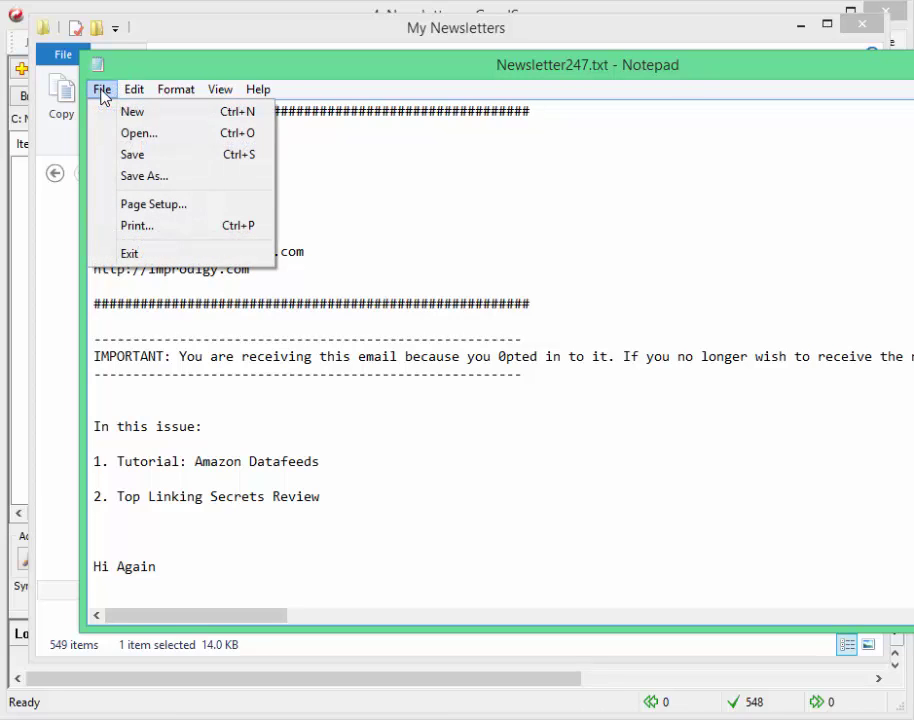
click(116, 112)
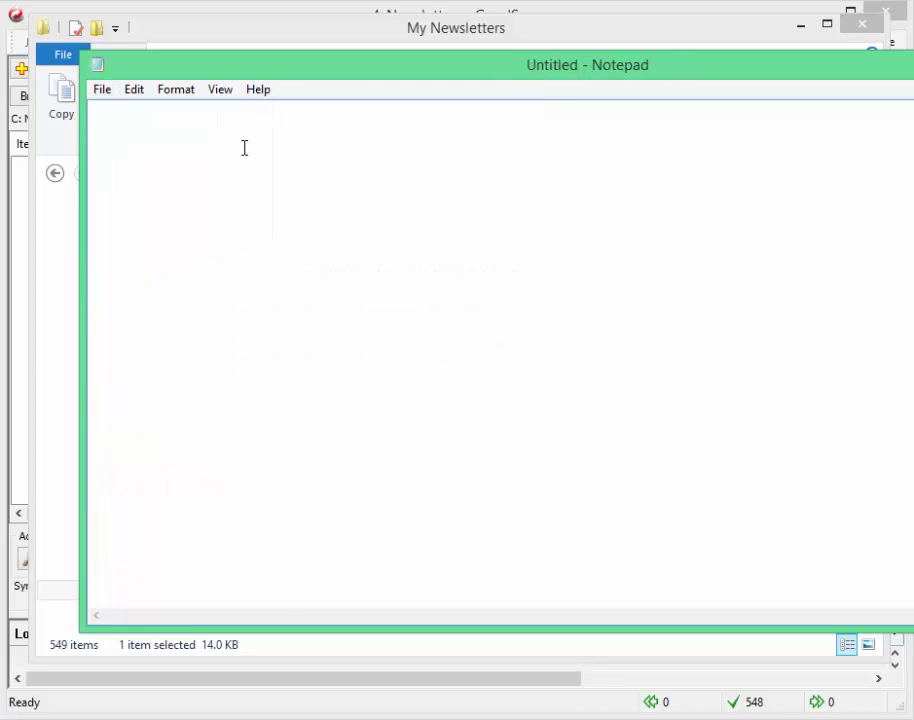
text(test)
- Save the new document as test.txt in Documents\My Newsletters, and close Notepad and the folder window
click(101, 90)
click(142, 177)
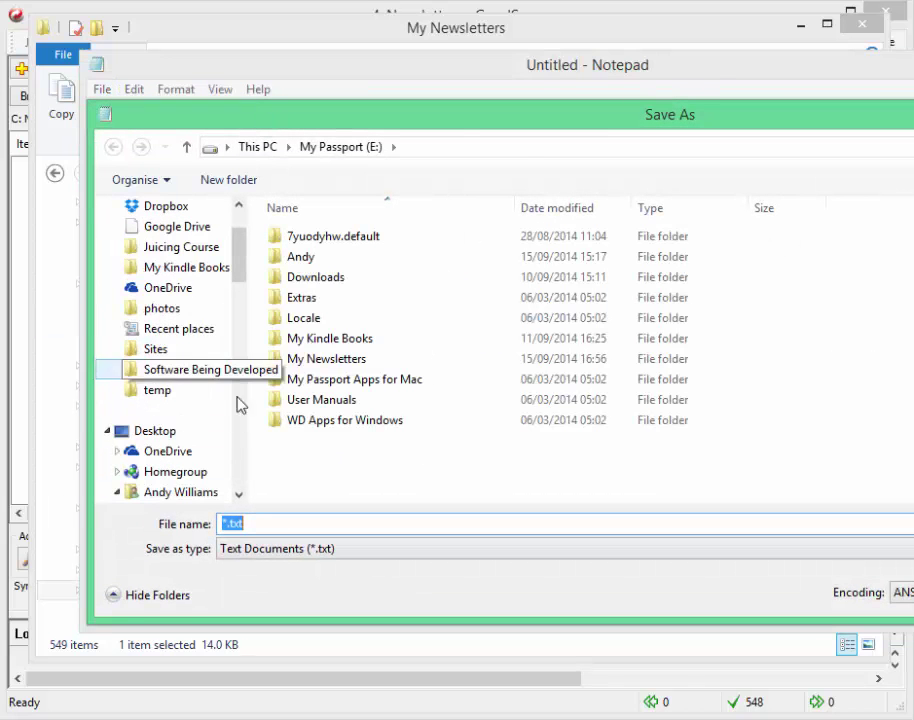
scroll(228, 434, down, 4)
scroll(235, 296, down, 7)
click(205, 268)
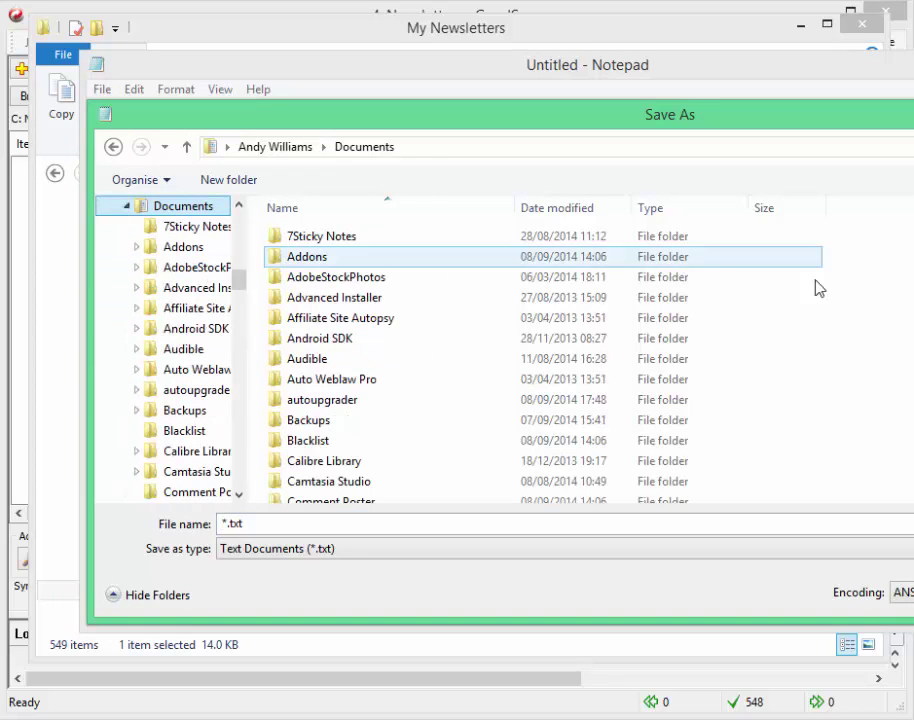
scroll(349, 291, down, 20)
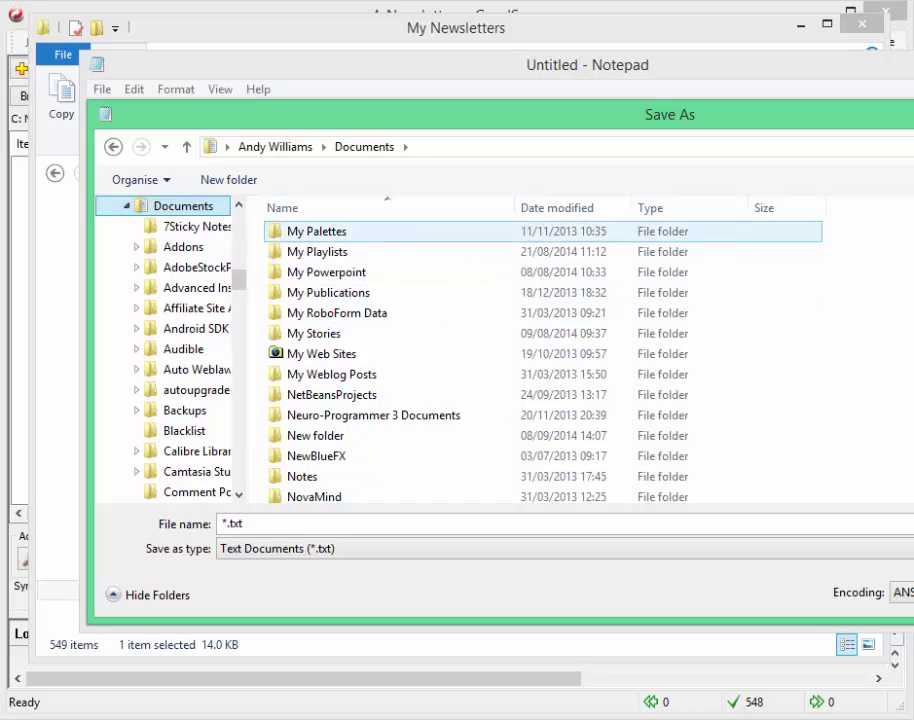
scroll(608, 422, up, 4)
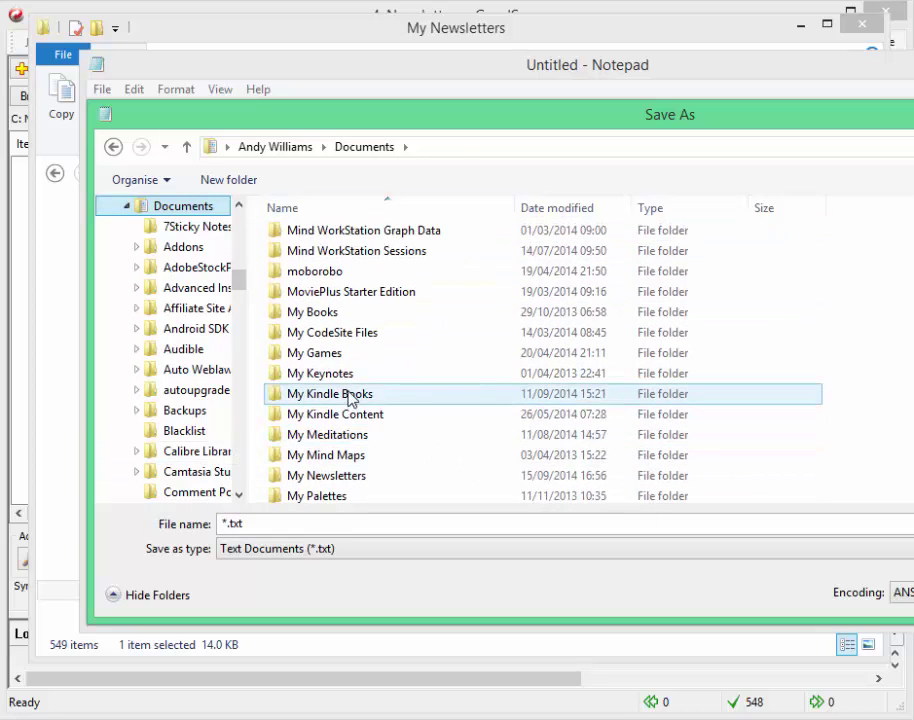
double_click(357, 479)
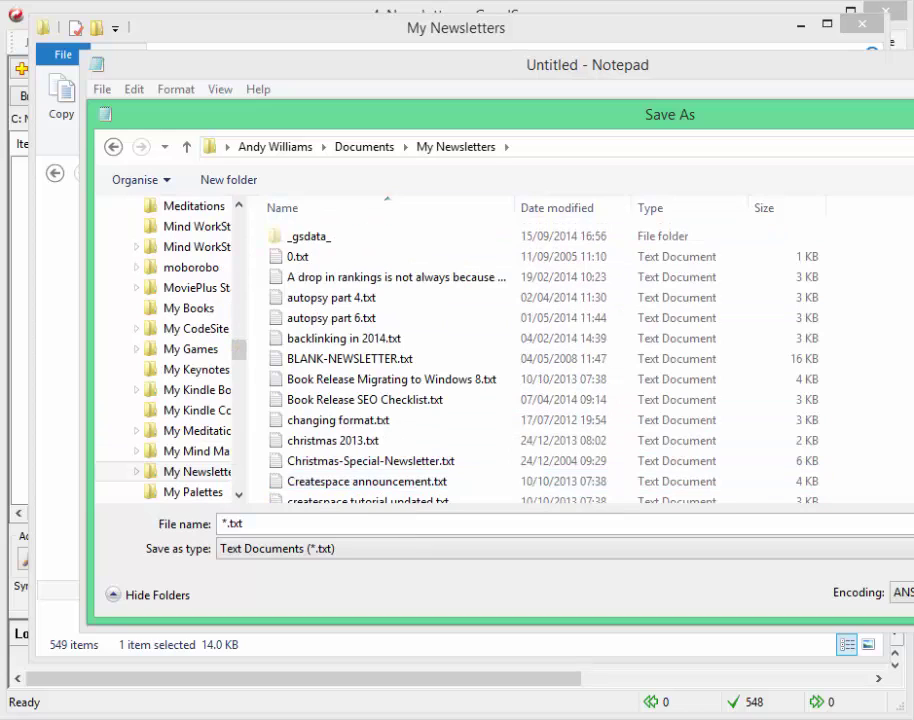
click(293, 520)
key(BackSpace)
key(Return)
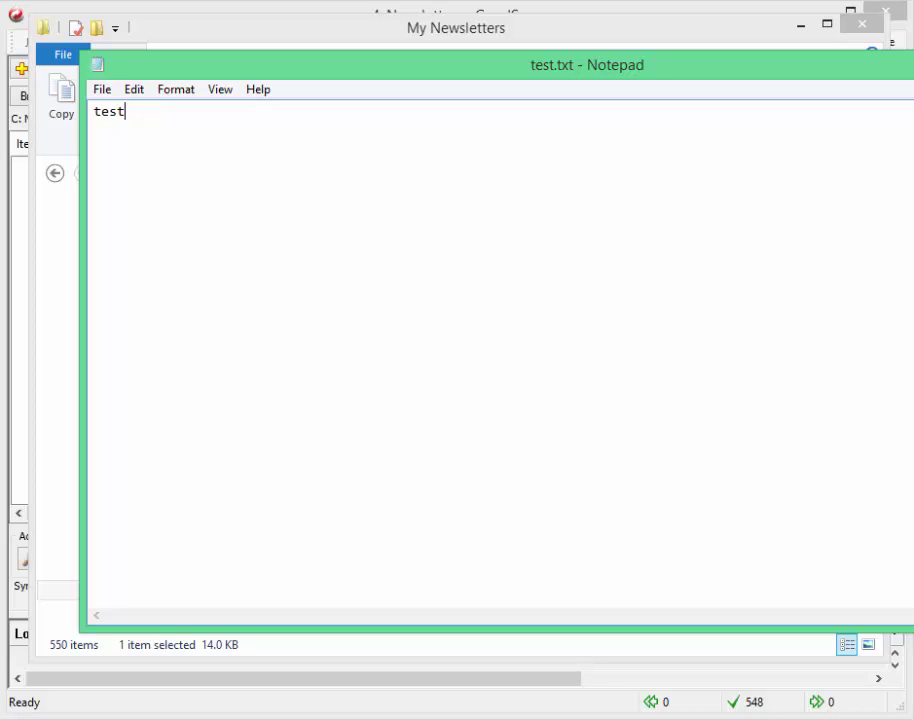
key(alt+F4)
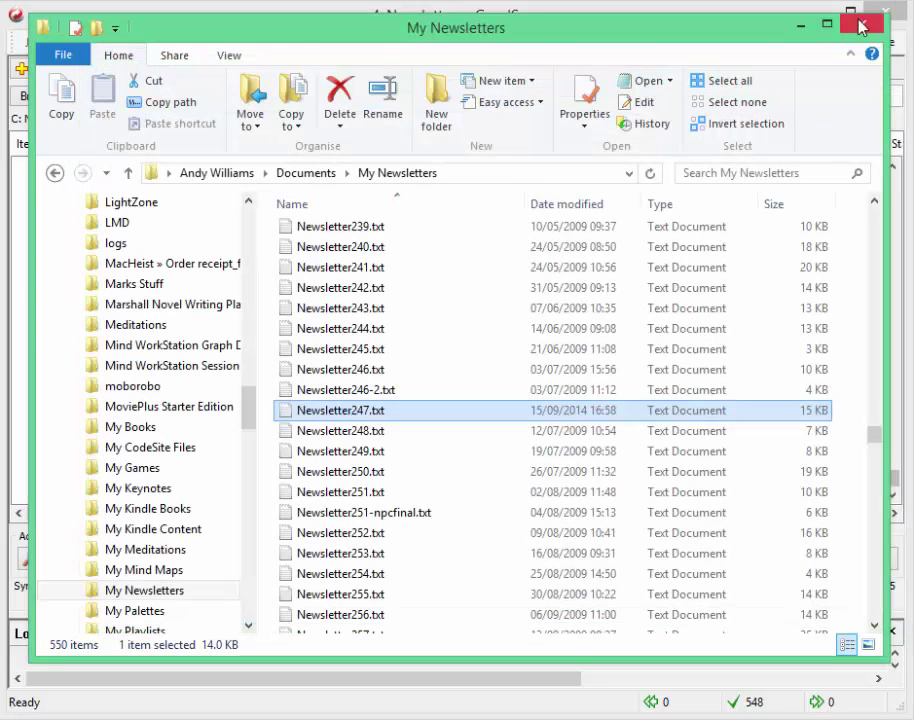
key(alt+F4)
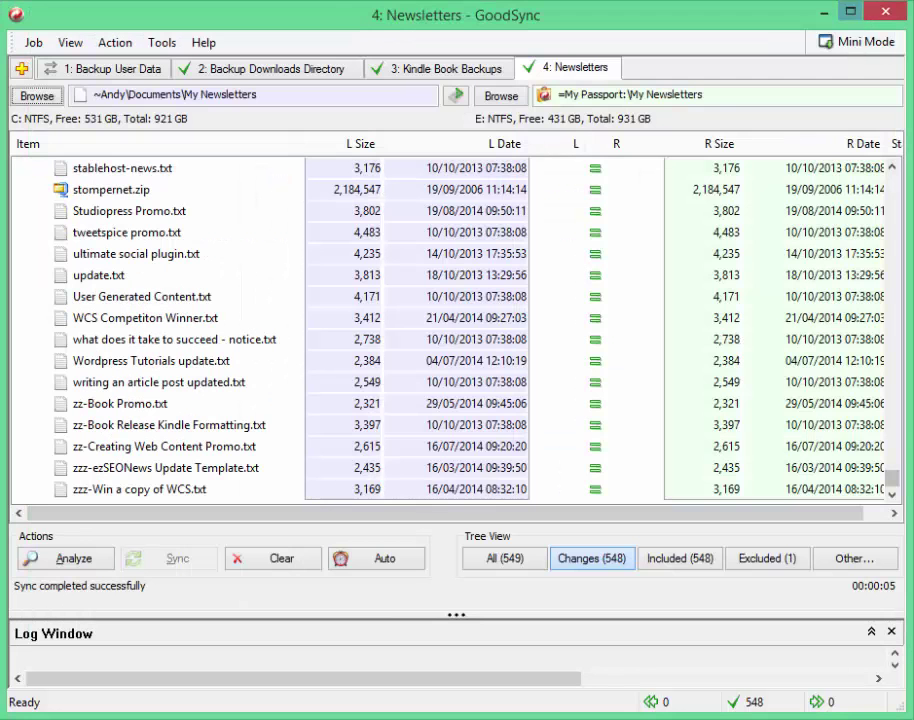
- Clear the Newsletters job's previous results, analyze it again, review the changed Newsletter247.txt and new test.txt, and sync them
click(310, 565)
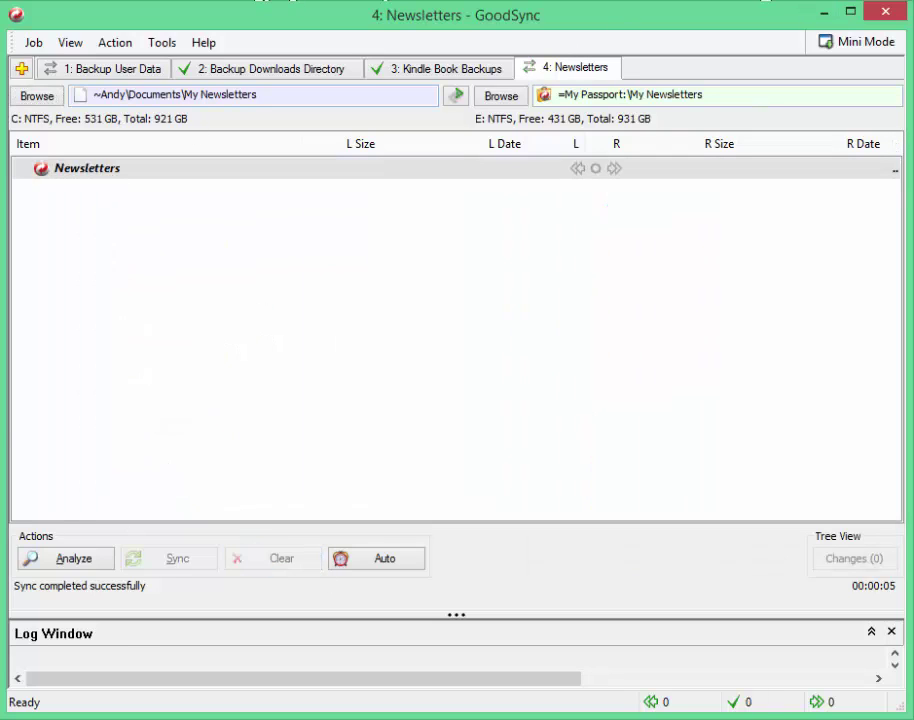
click(33, 566)
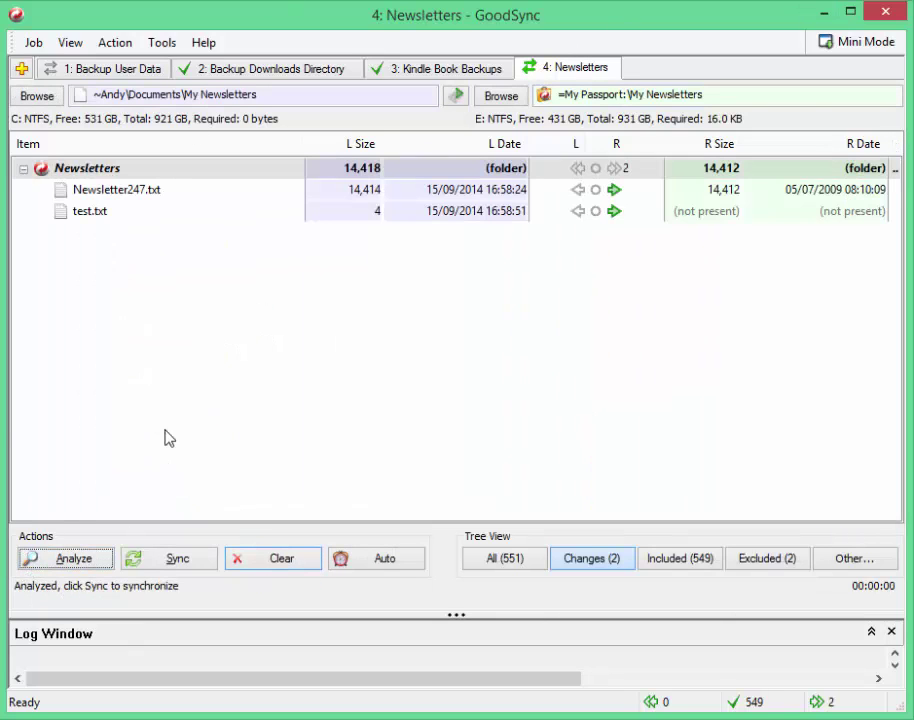
click(115, 198)
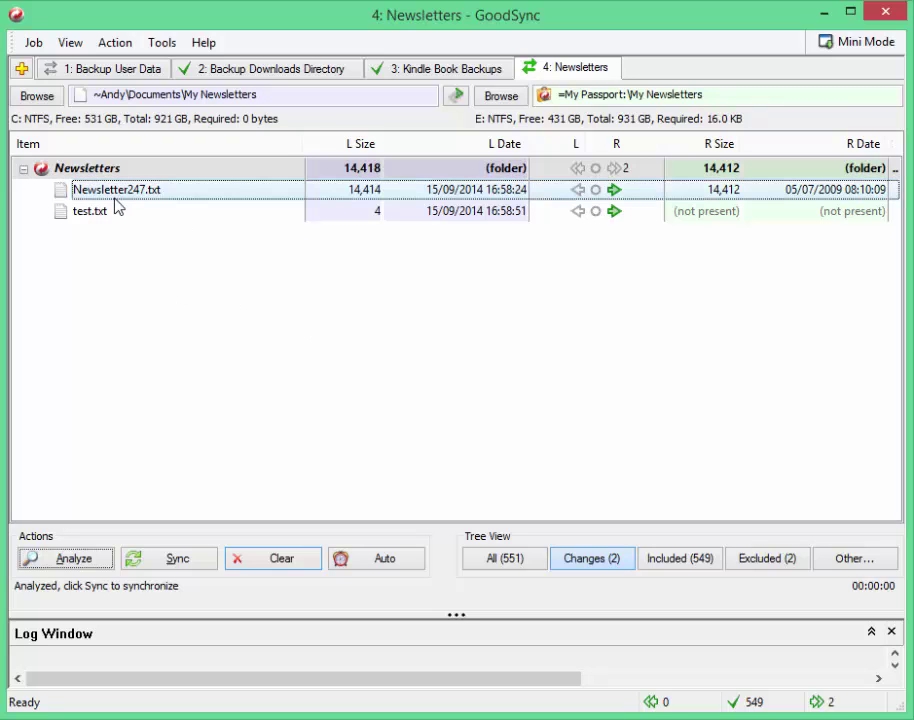
click(112, 212)
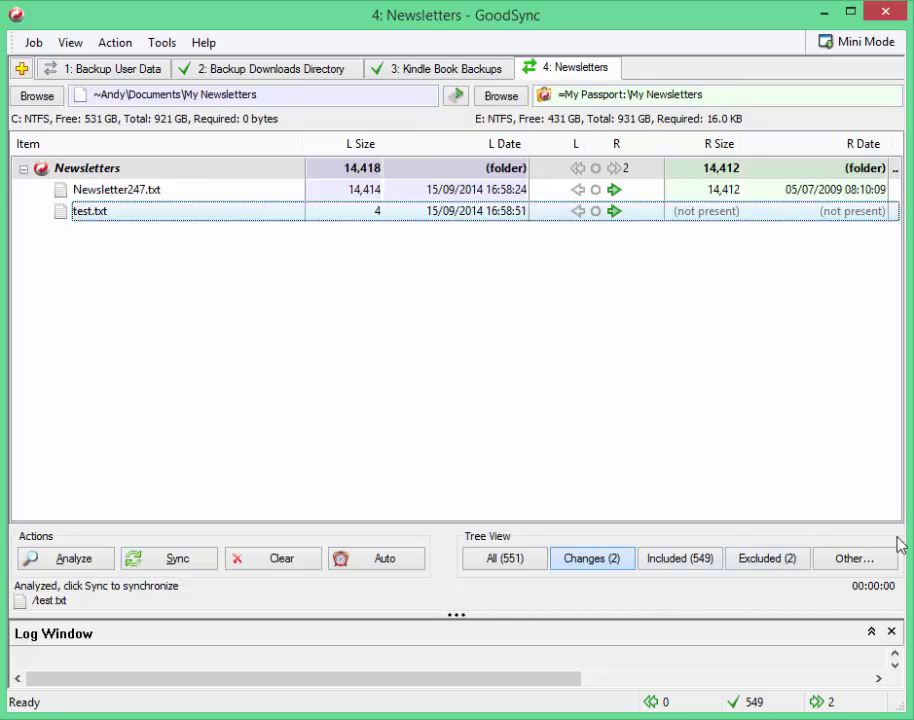
click(177, 557)
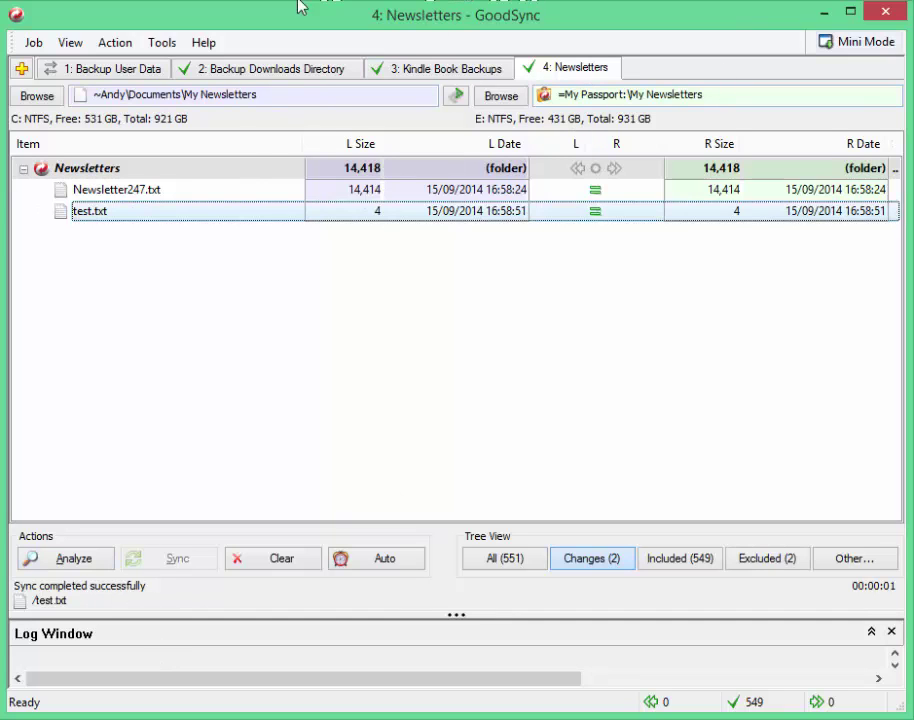
- Examine the General settings in the program options and close the dialog without saving
click(158, 46)
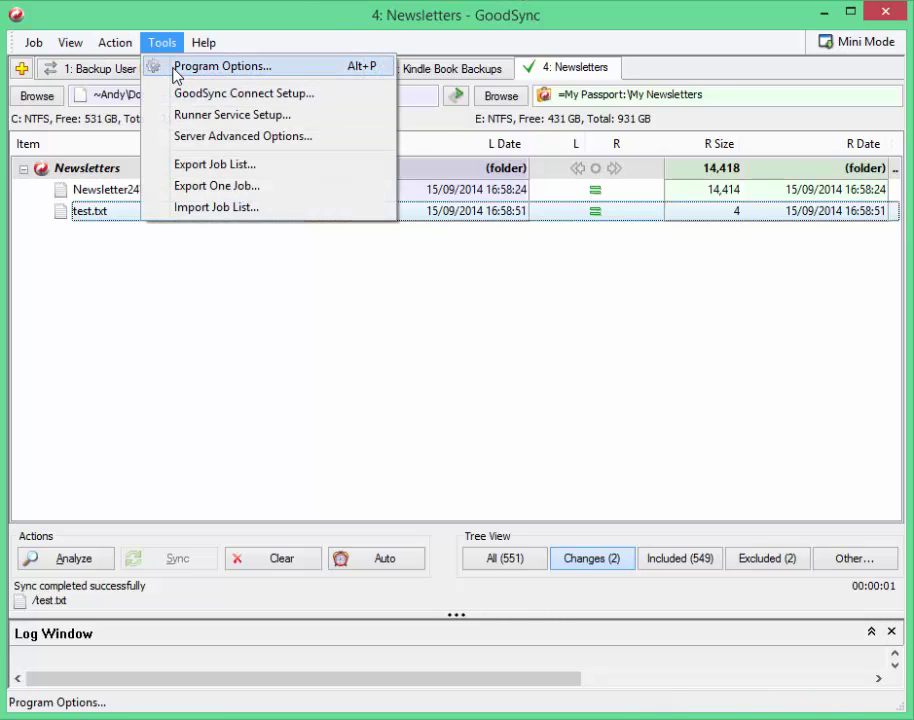
click(176, 72)
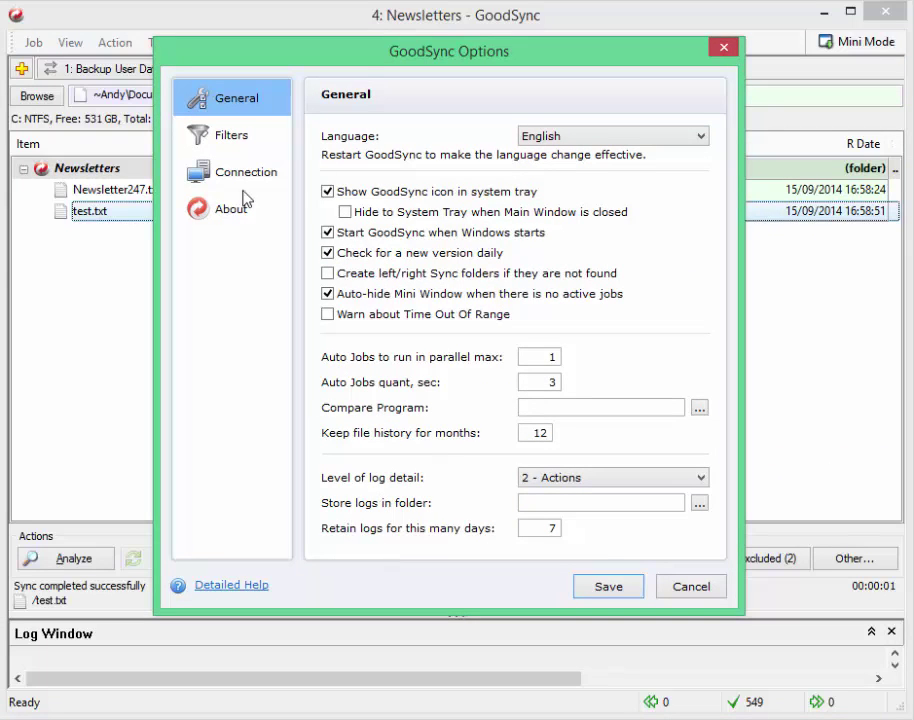
drag(668, 49, 224, 41)
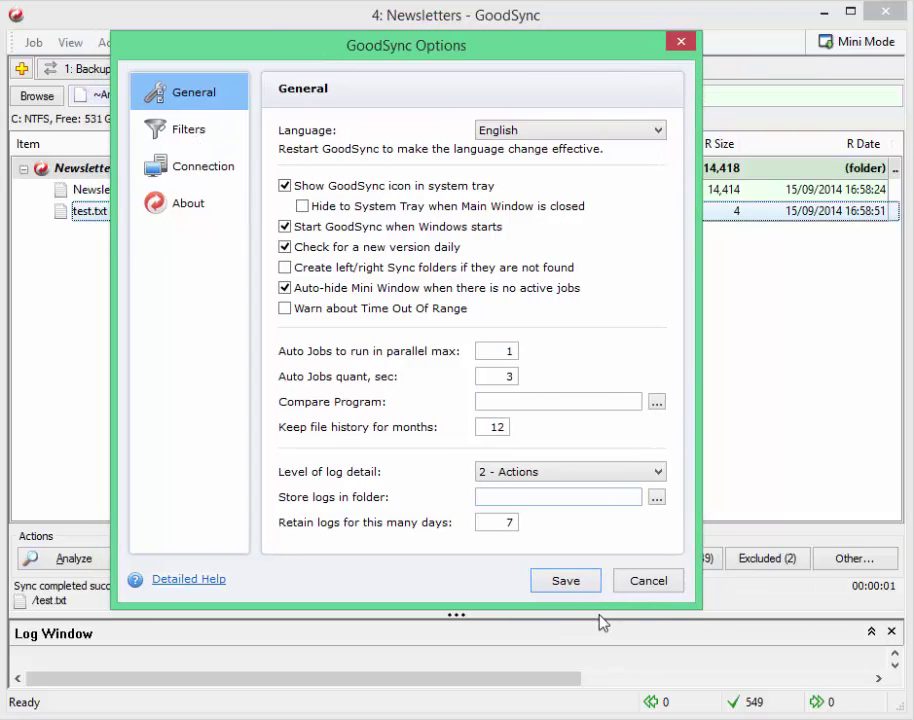
click(650, 581)
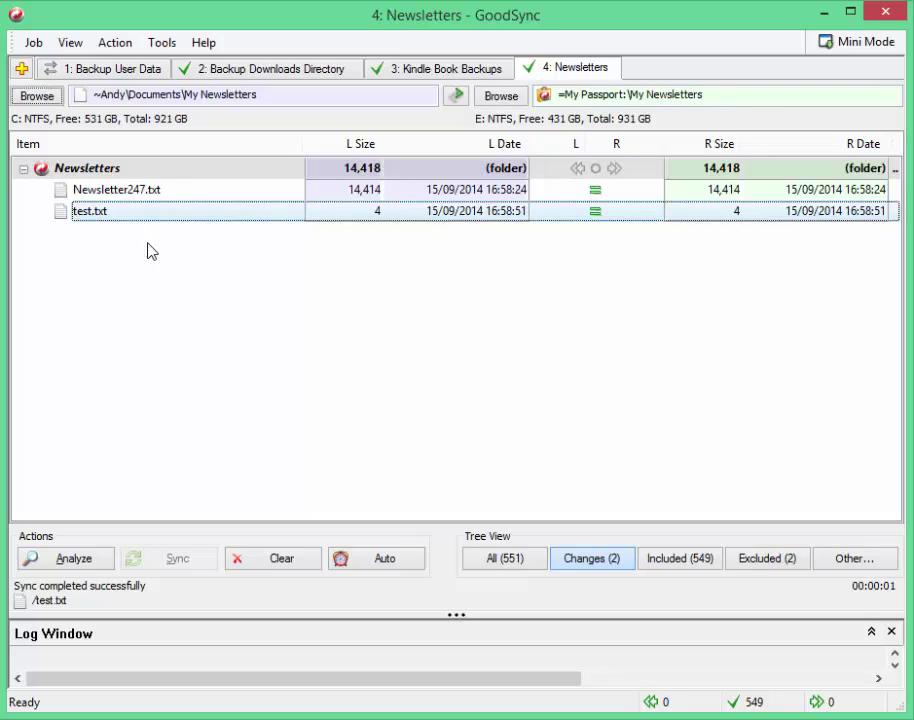
click(144, 192)
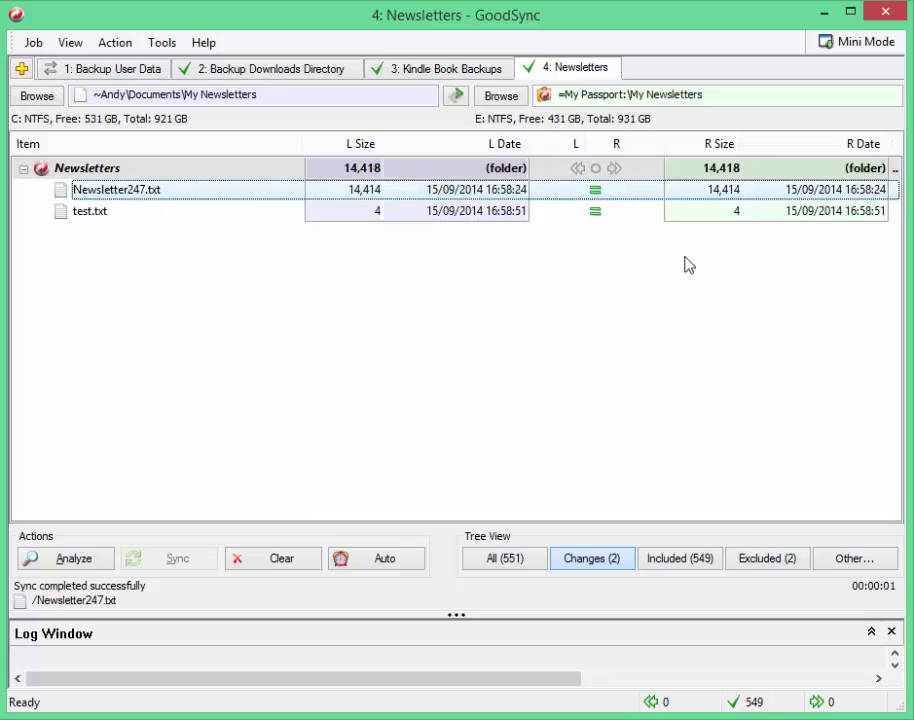
click(186, 207)
click(180, 192)
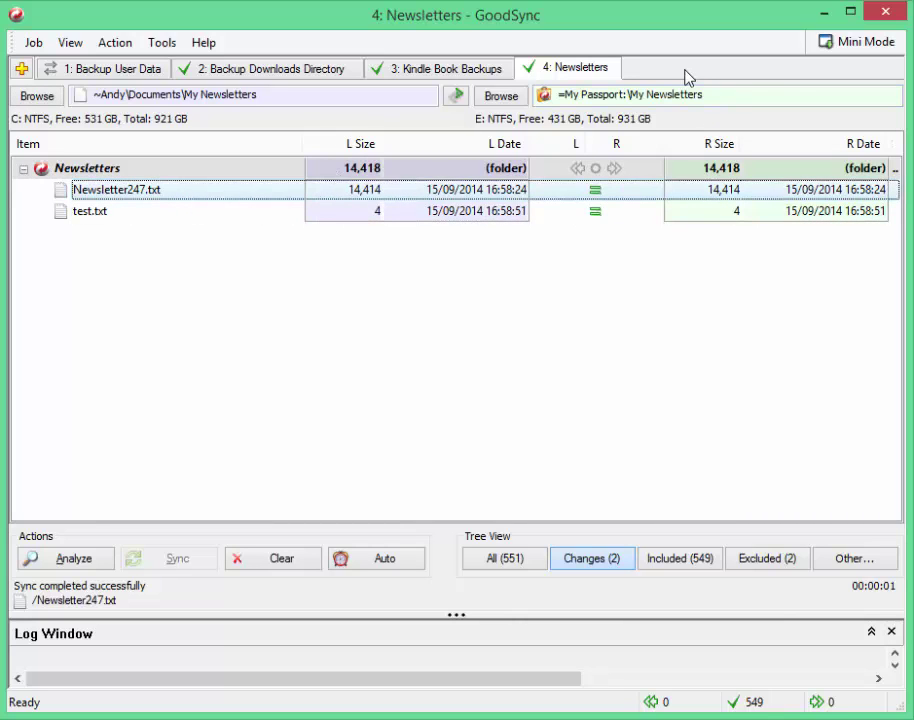